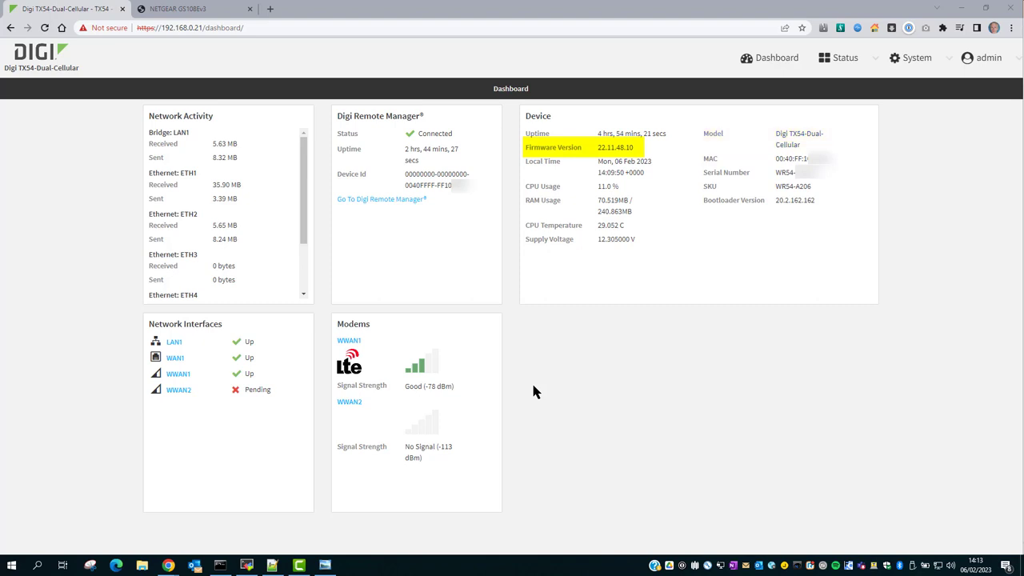
# - Bring up the diagram of VLAN 16 and VLAN 17 behind the TX54 and the switch
pyautogui.click(324, 565)
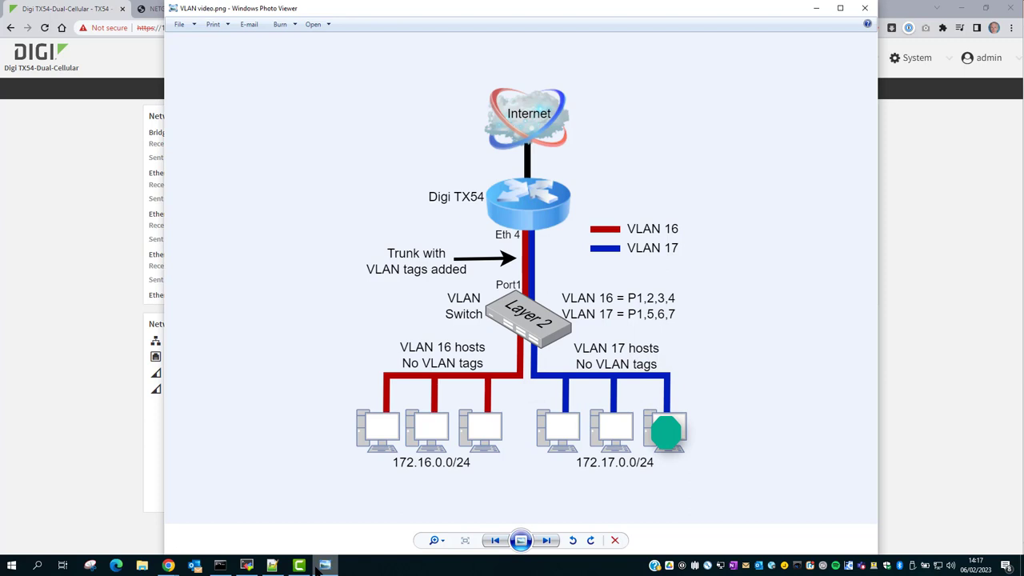
# - On the NETGEAR switch, view the advanced 802.1Q VLAN configuration listing VLANs 1, 16 and 17
pyautogui.click(316, 565)
pyautogui.click(173, 10)
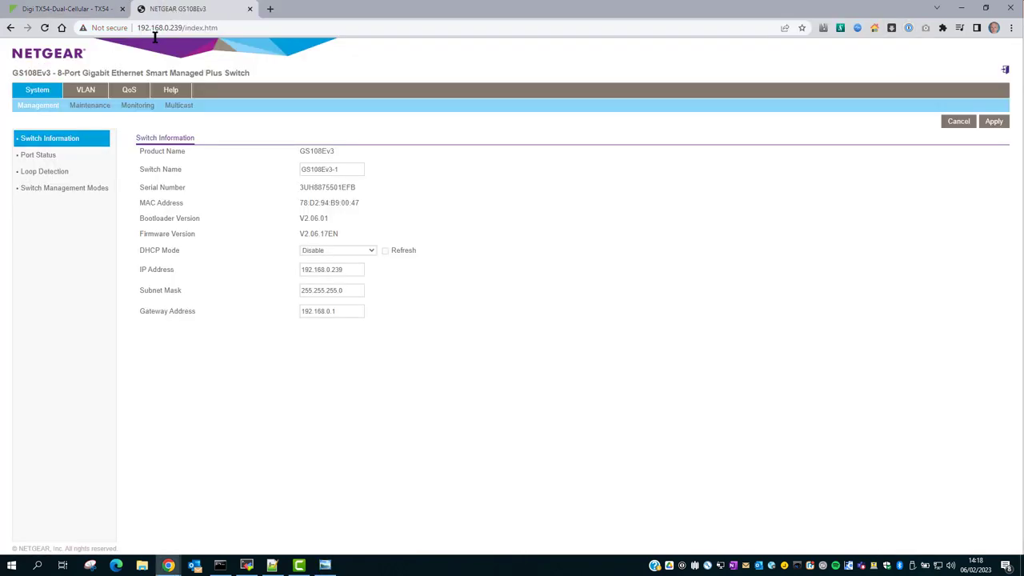
pyautogui.click(86, 95)
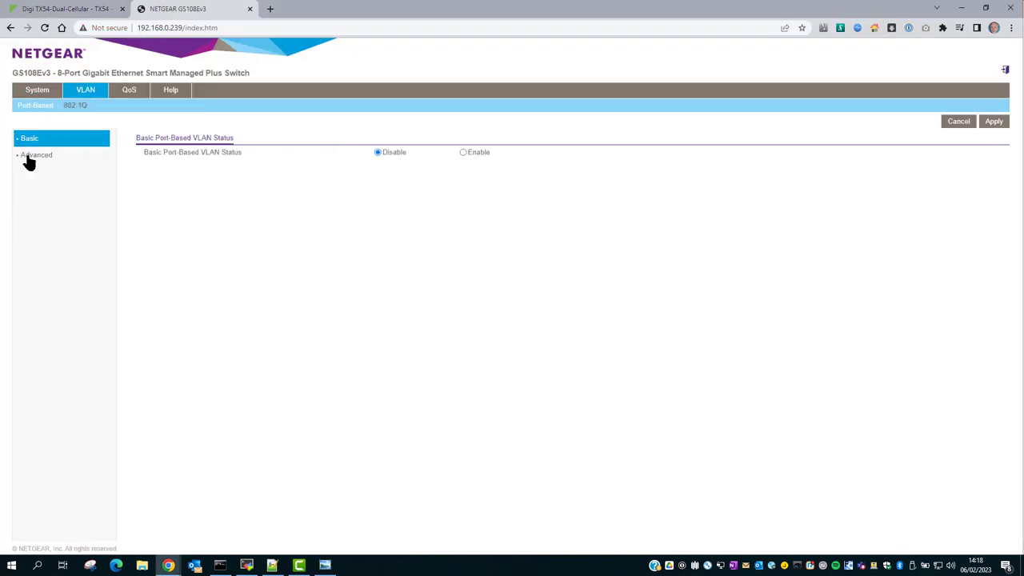
pyautogui.click(31, 155)
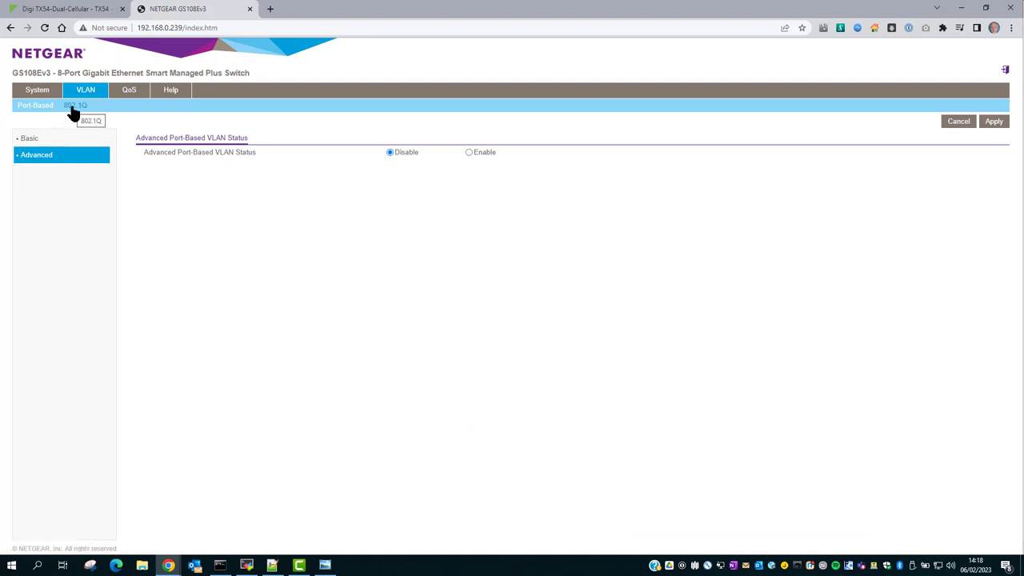
pyautogui.click(73, 106)
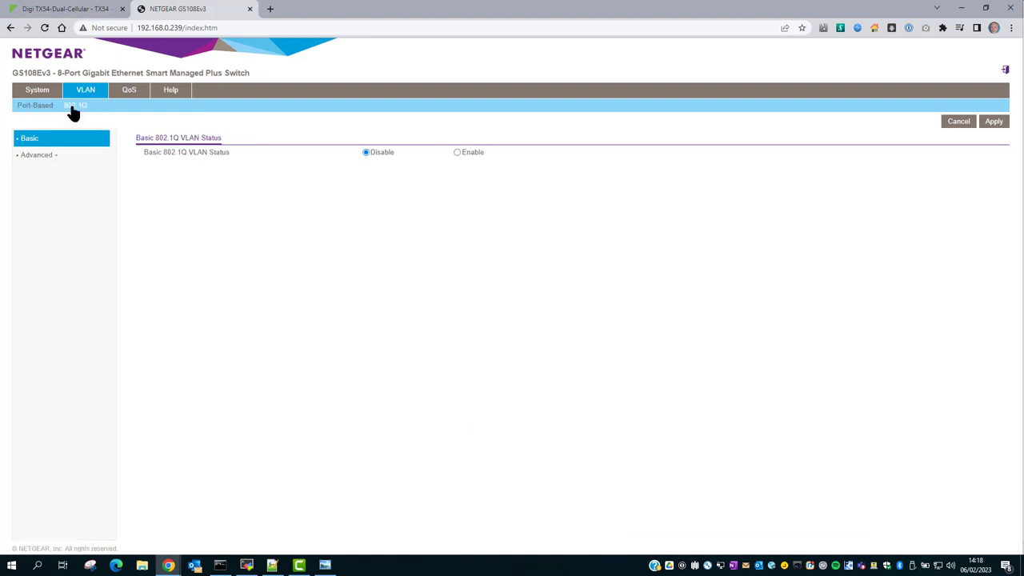
pyautogui.click(50, 157)
pyautogui.click(50, 176)
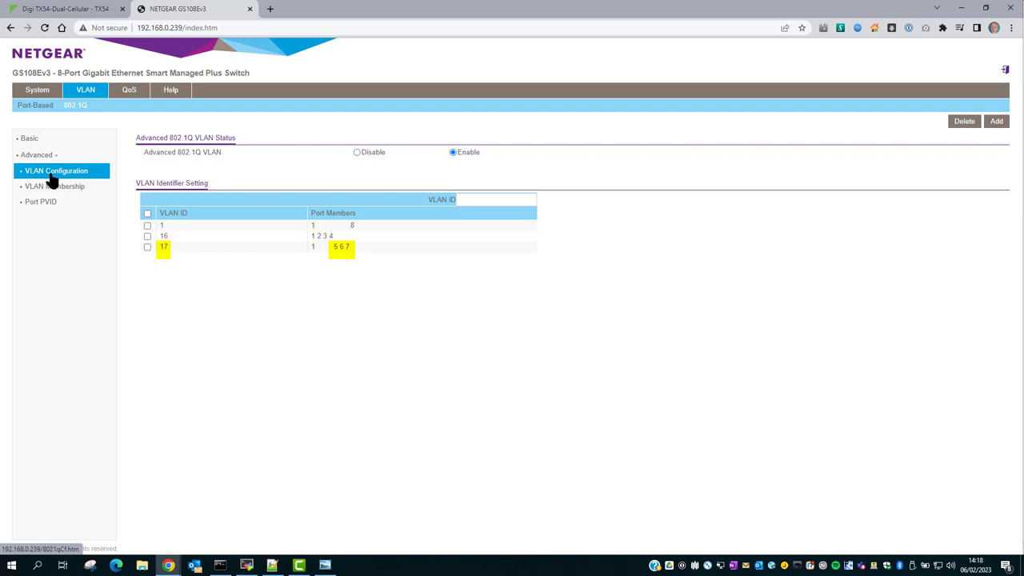
# - Check VLAN 17 port membership and the port PVIDs (2–4 on 16, 5–7 on 17)
pyautogui.click(49, 189)
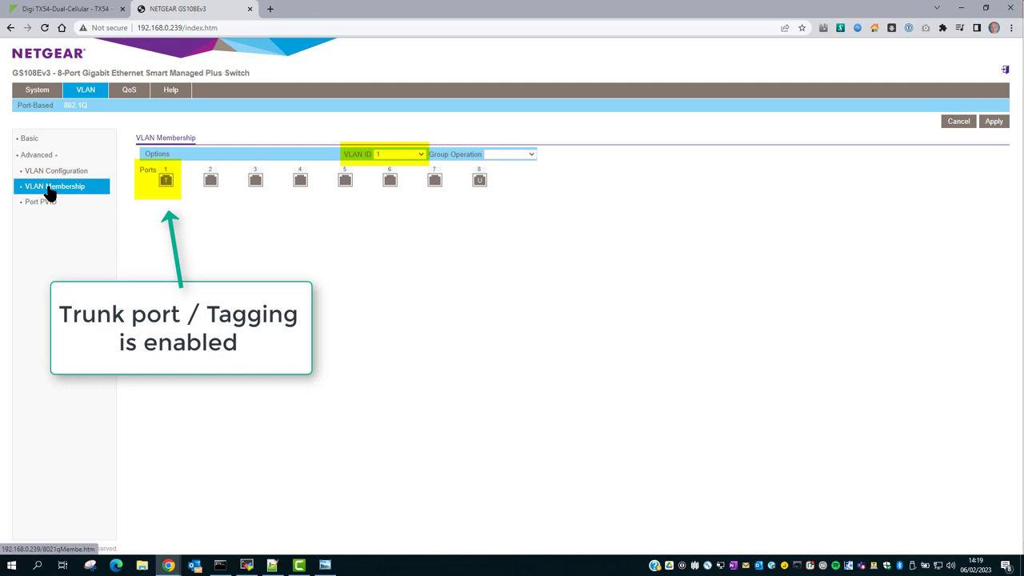
pyautogui.click(408, 156)
pyautogui.click(404, 177)
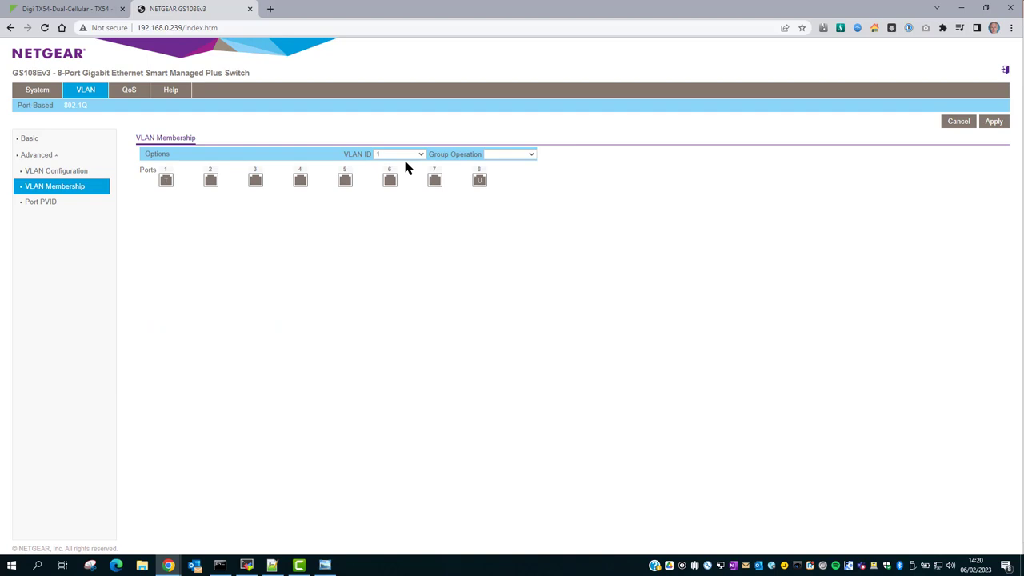
pyautogui.click(44, 204)
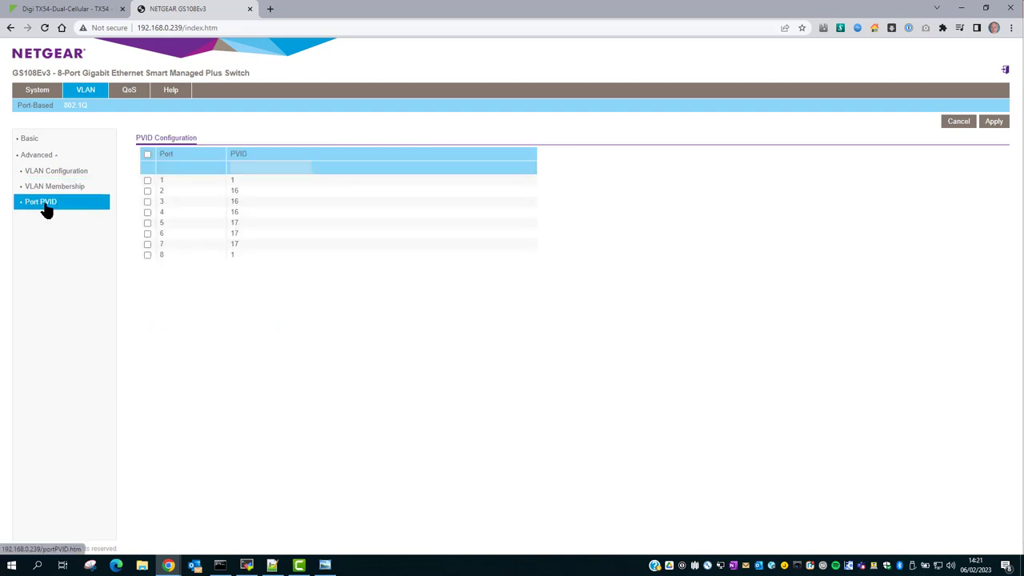
pyautogui.click(324, 566)
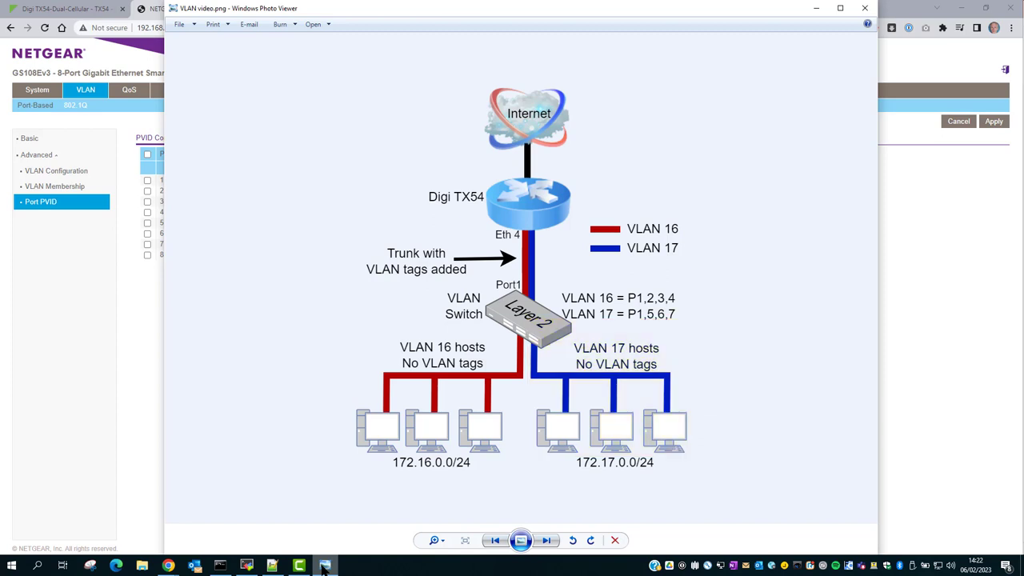
# - Return to the Digi TX54 and browse Device Configuration's Network interfaces, checking LAN1
pyautogui.click(324, 567)
pyautogui.click(68, 8)
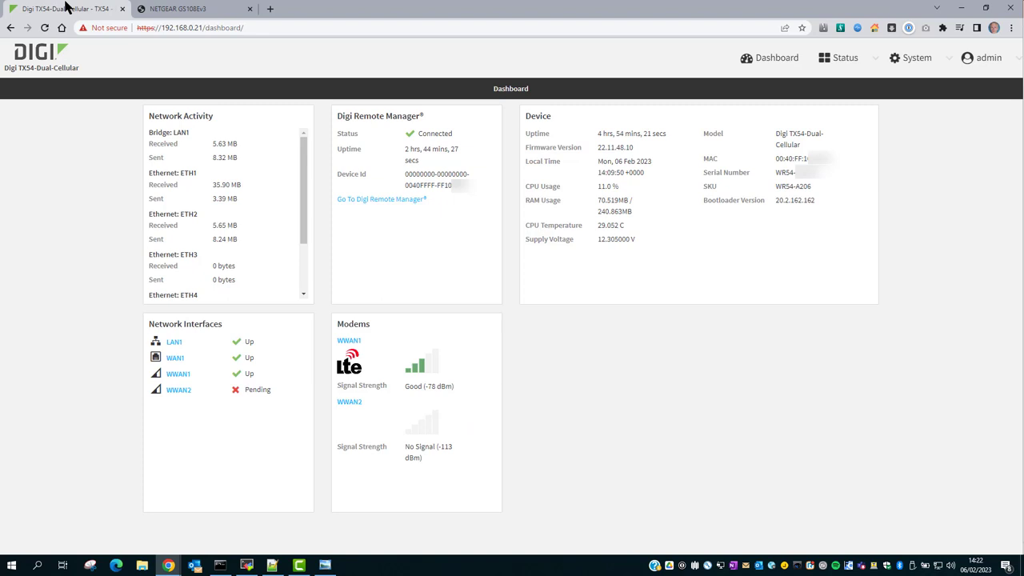
pyautogui.click(916, 62)
pyautogui.click(748, 112)
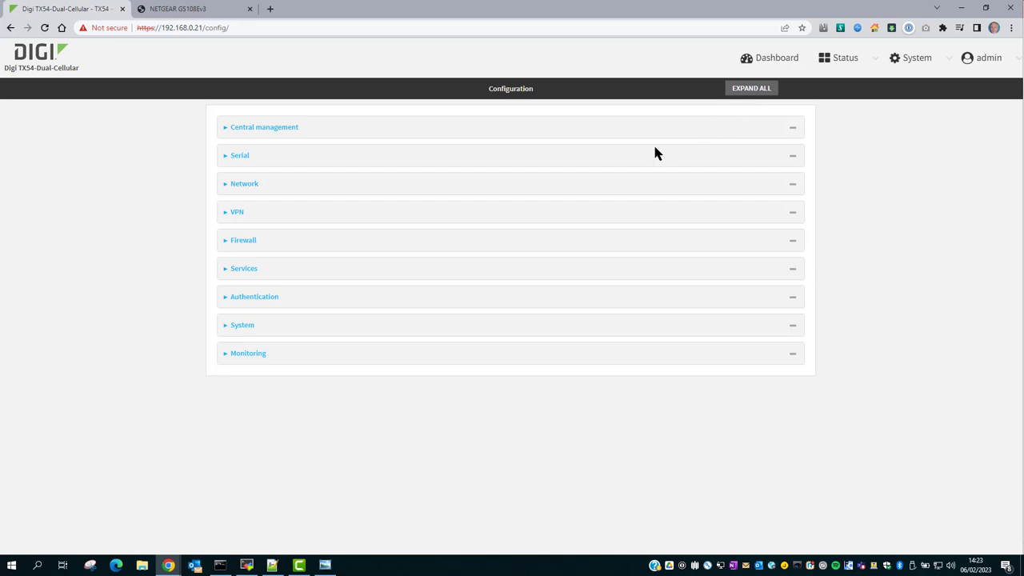
pyautogui.click(523, 194)
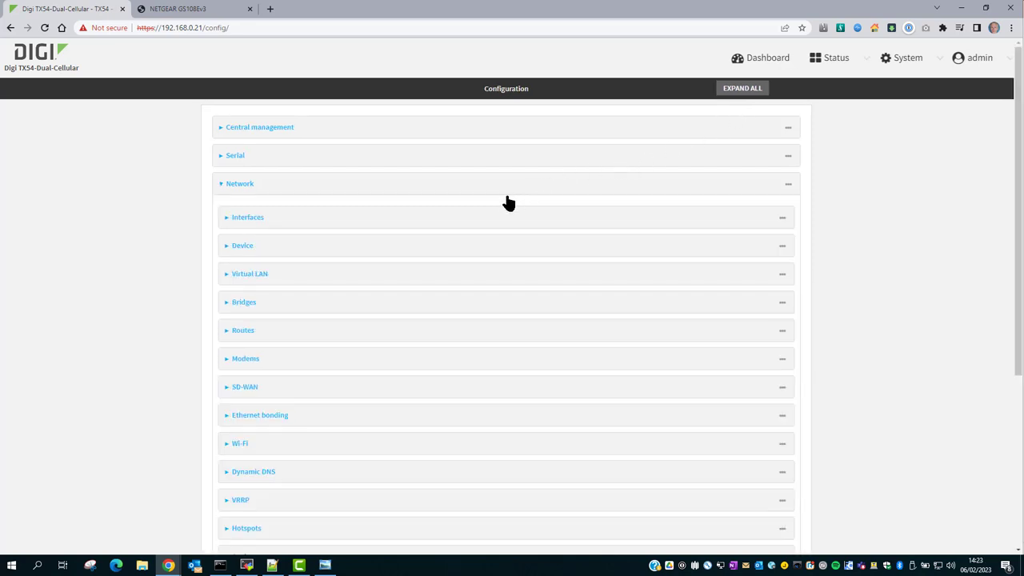
pyautogui.click(469, 217)
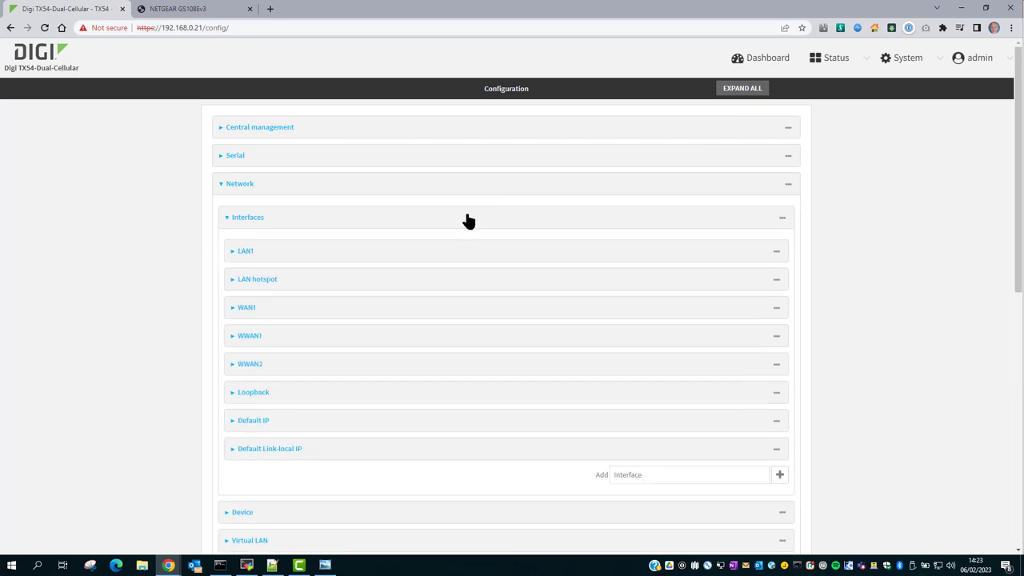
pyautogui.click(431, 252)
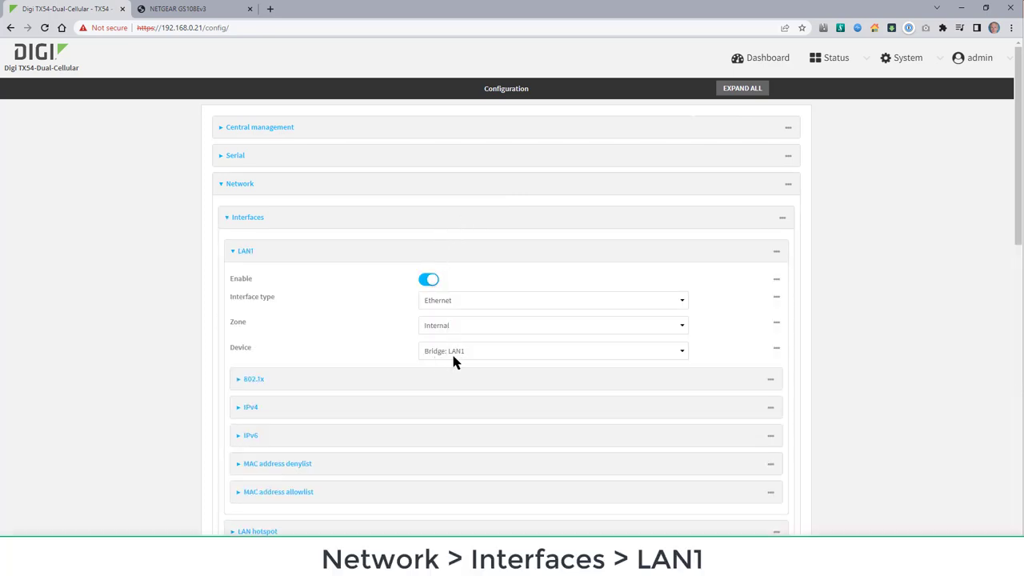
pyautogui.click(449, 256)
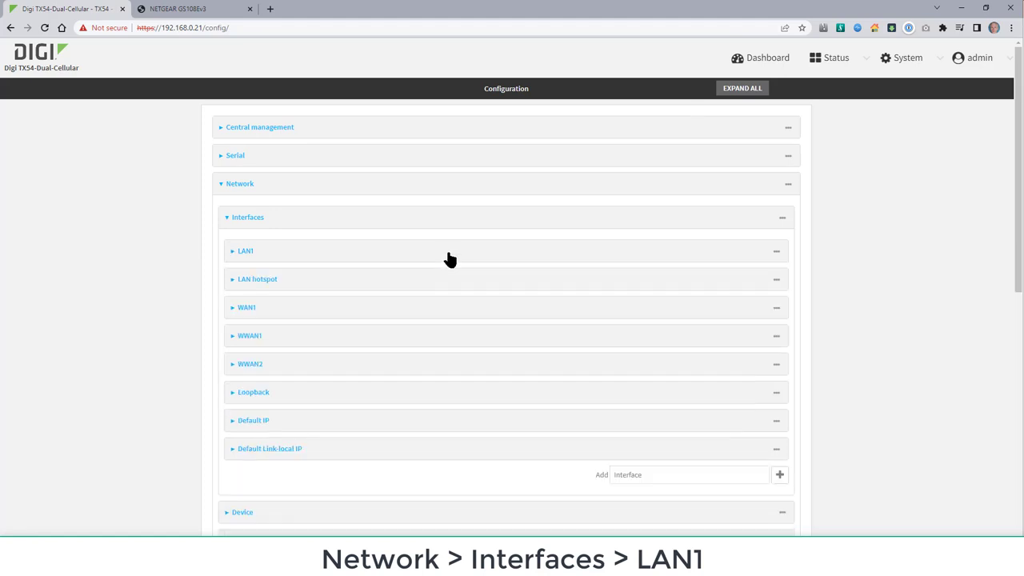
pyautogui.scroll(-1, 449, 259)
pyautogui.scroll(-2, 448, 258)
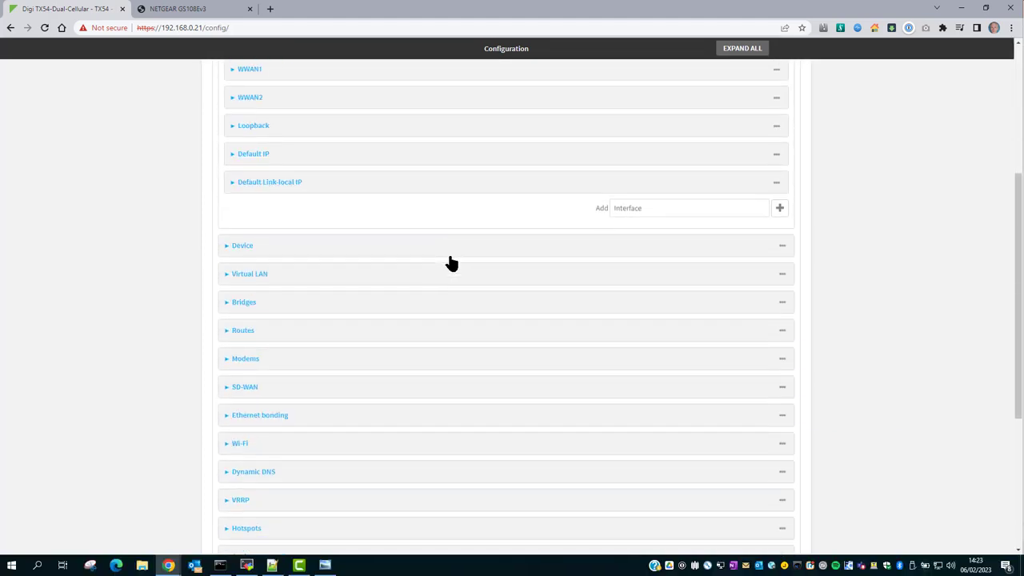
# - Delete ETH4 from the LAN1 bridge's device list
pyautogui.click(428, 304)
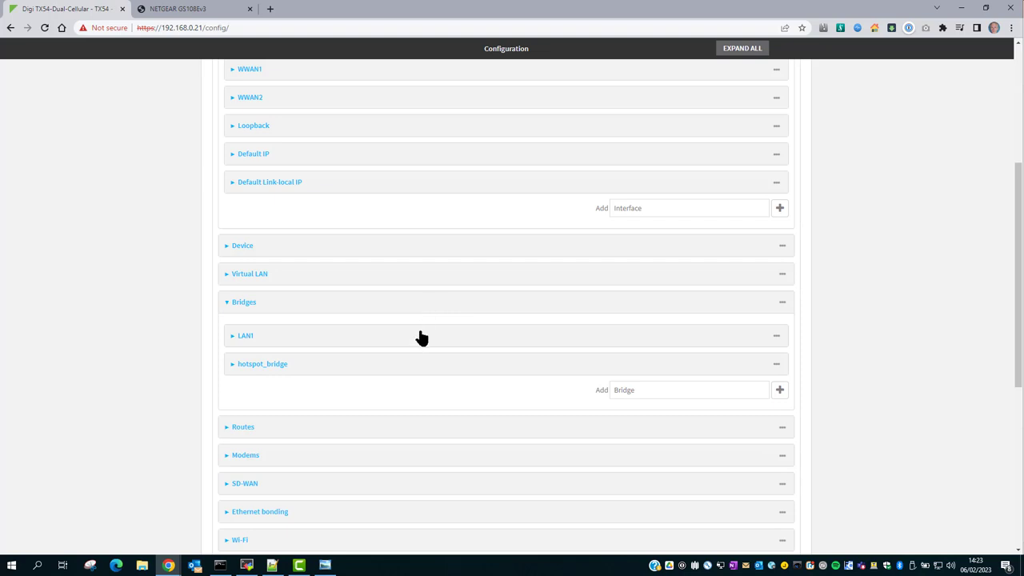
pyautogui.click(421, 338)
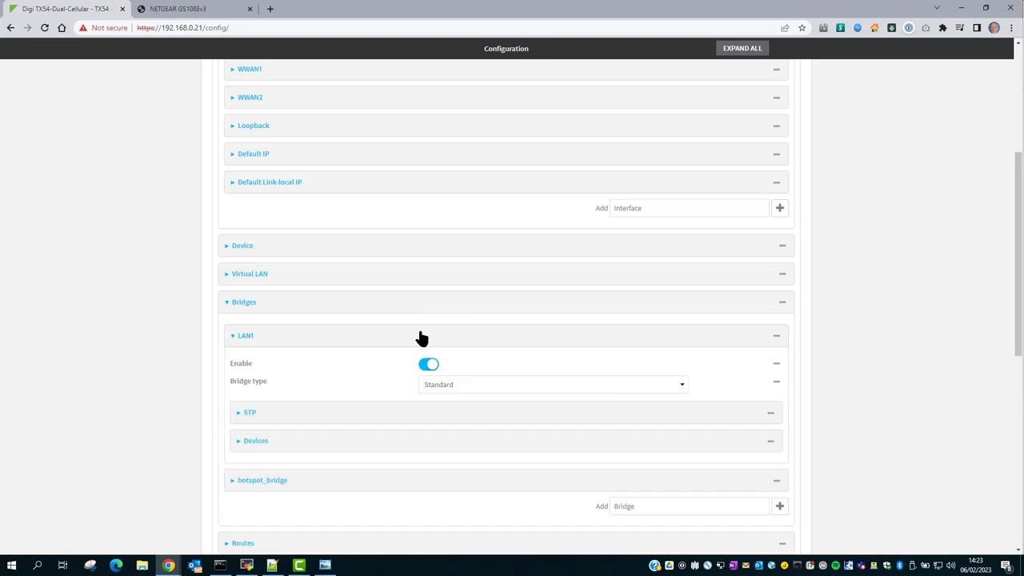
pyautogui.click(446, 445)
pyautogui.scroll(-2, 469, 370)
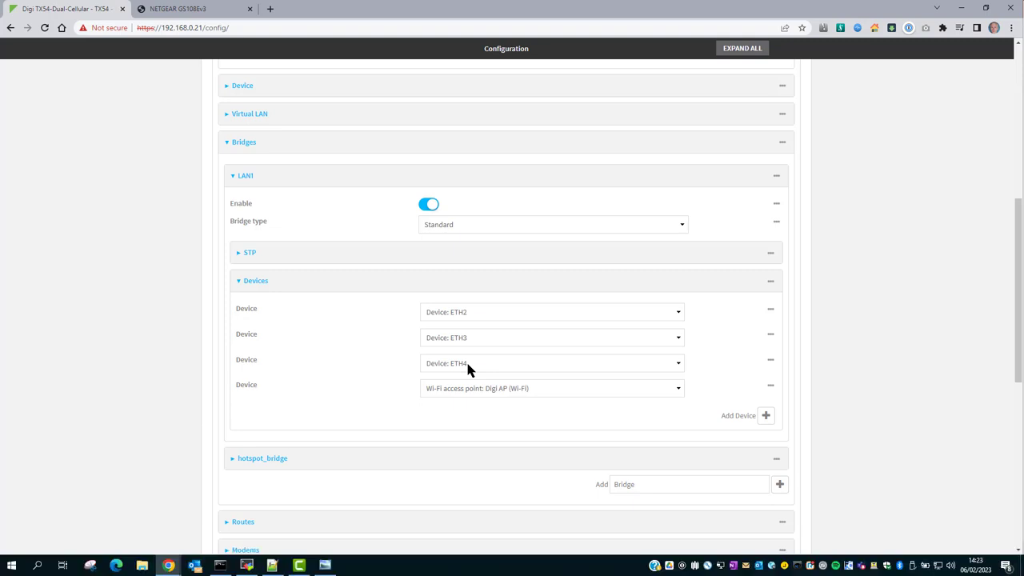
pyautogui.click(770, 360)
pyautogui.moveTo(785, 420)
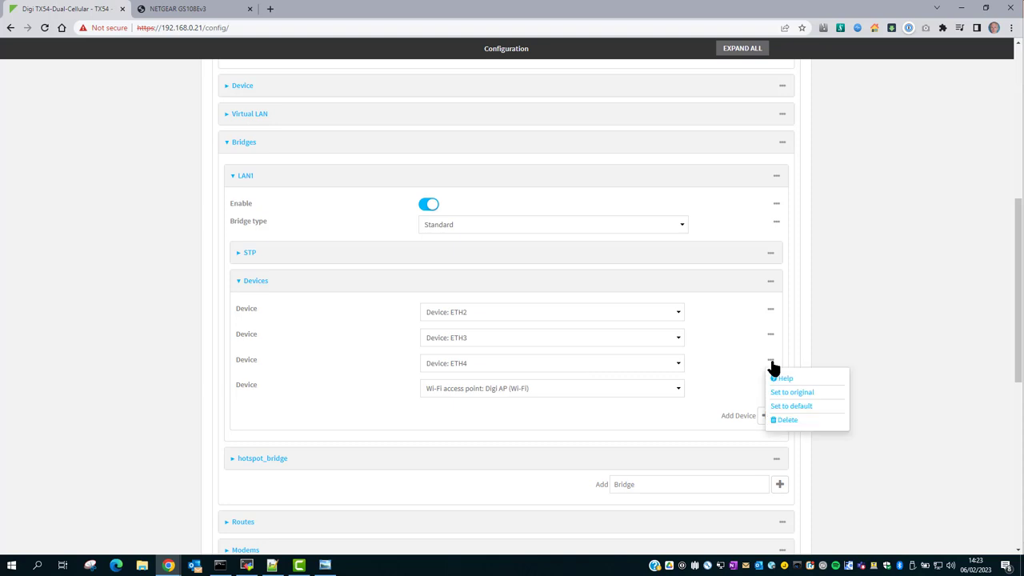
pyautogui.click(790, 419)
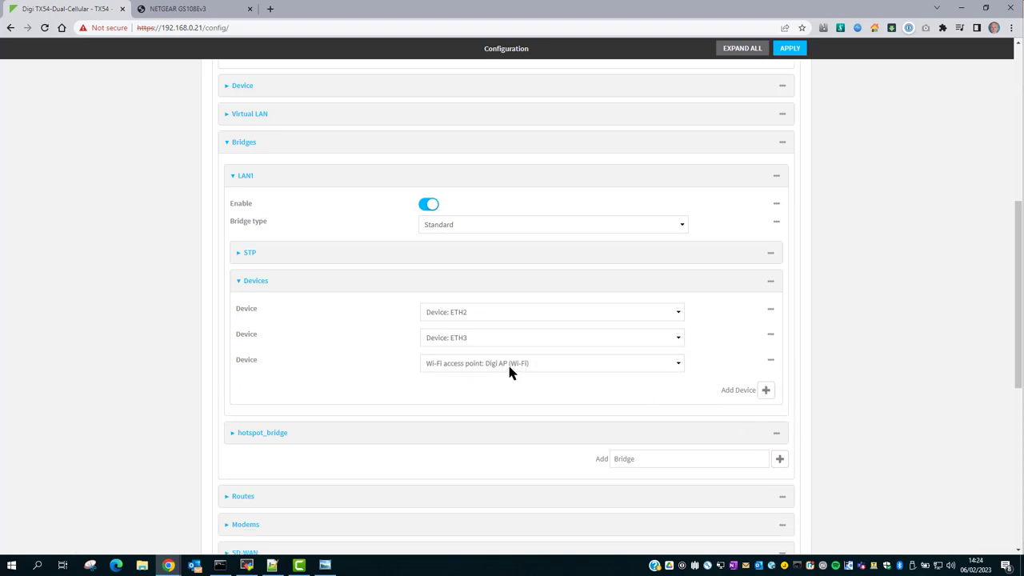
pyautogui.click(439, 154)
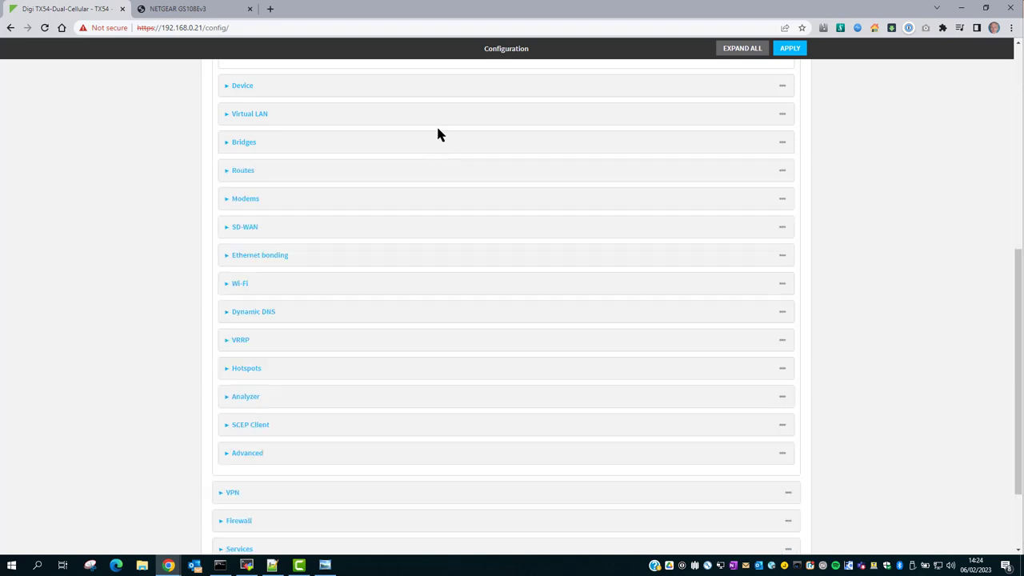
# - Create virtual LAN VLAN_16 using device ETH4
pyautogui.click(440, 118)
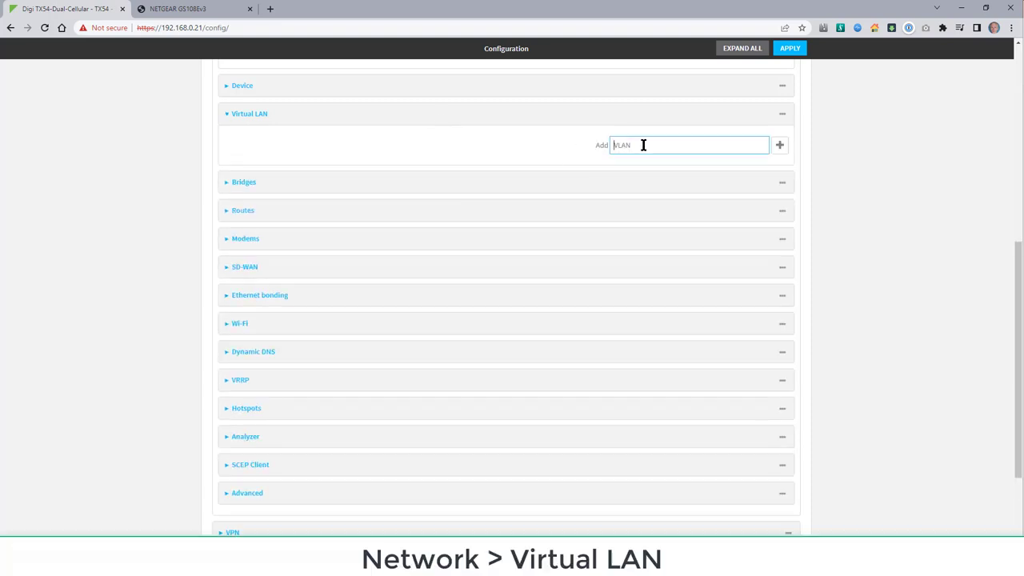
pyautogui.write('VLAN_10')
pyautogui.click(779, 145)
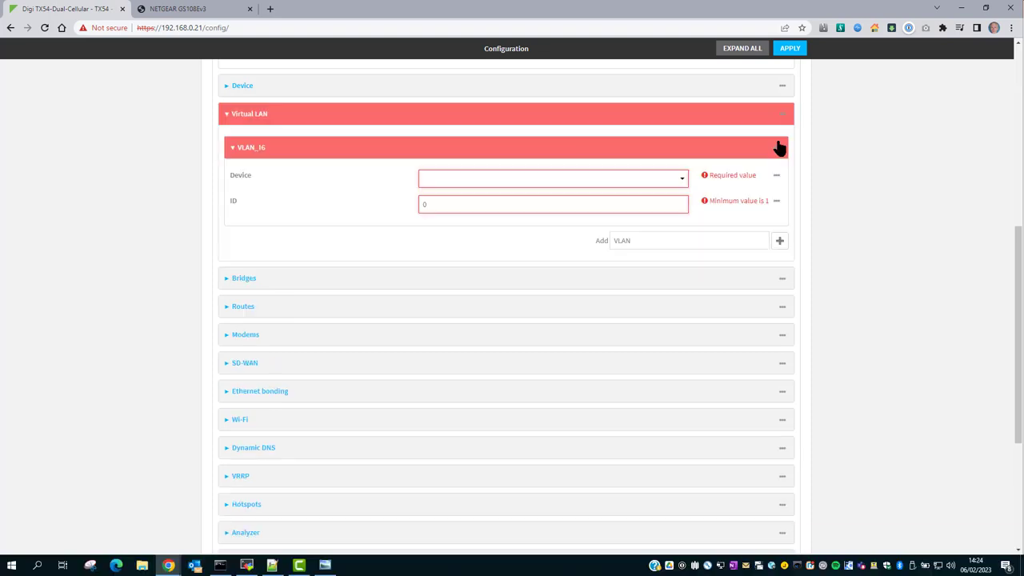
pyautogui.click(445, 184)
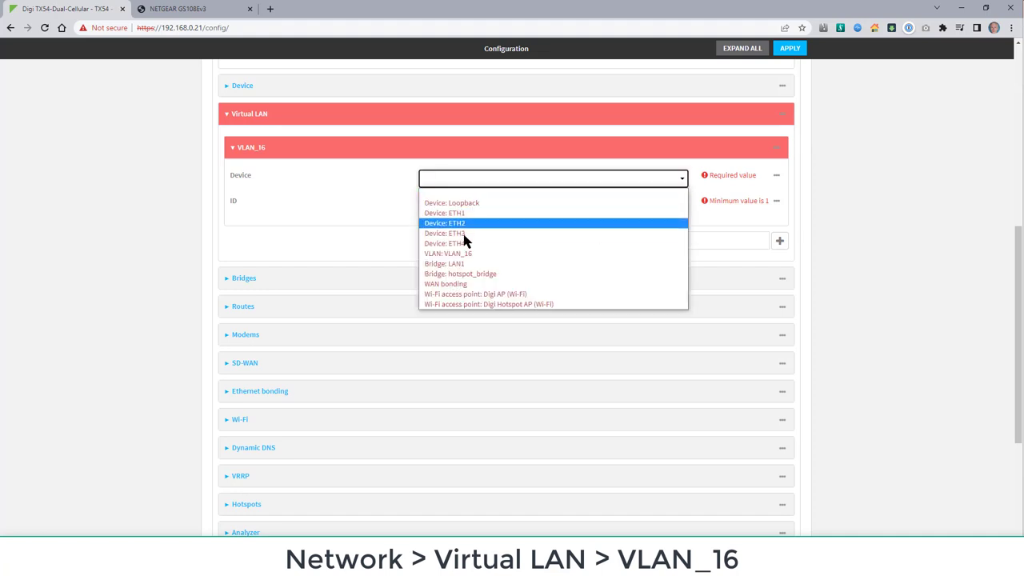
pyautogui.click(468, 243)
pyautogui.click(458, 206)
pyautogui.write('16')
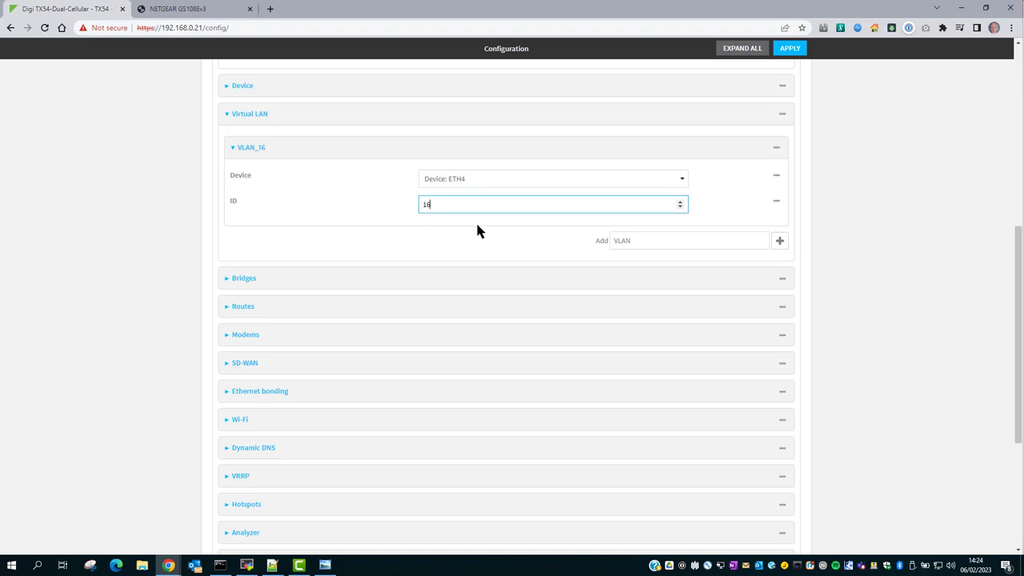
# - Create virtual LAN VLAN_17 on device ETH4 with VLAN ID 17
pyautogui.click(658, 241)
pyautogui.write('VL')
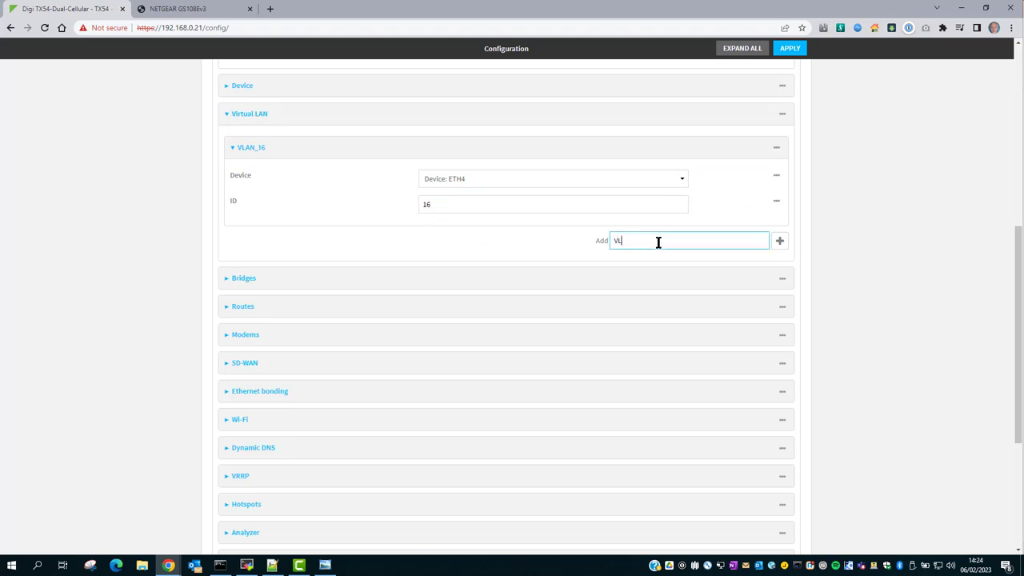
pyautogui.write('AN_17')
pyautogui.click(779, 241)
pyautogui.click(611, 277)
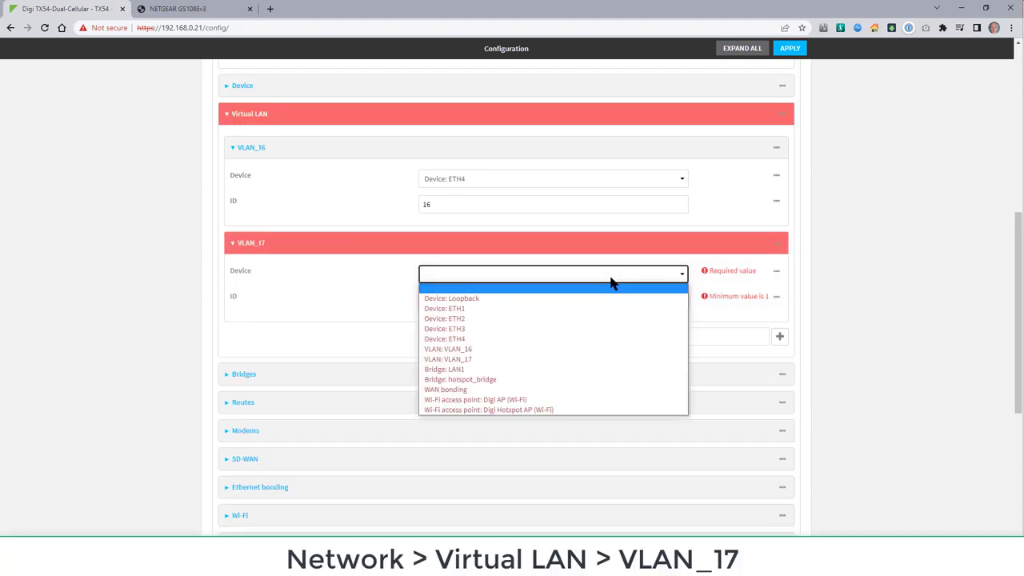
pyautogui.click(517, 340)
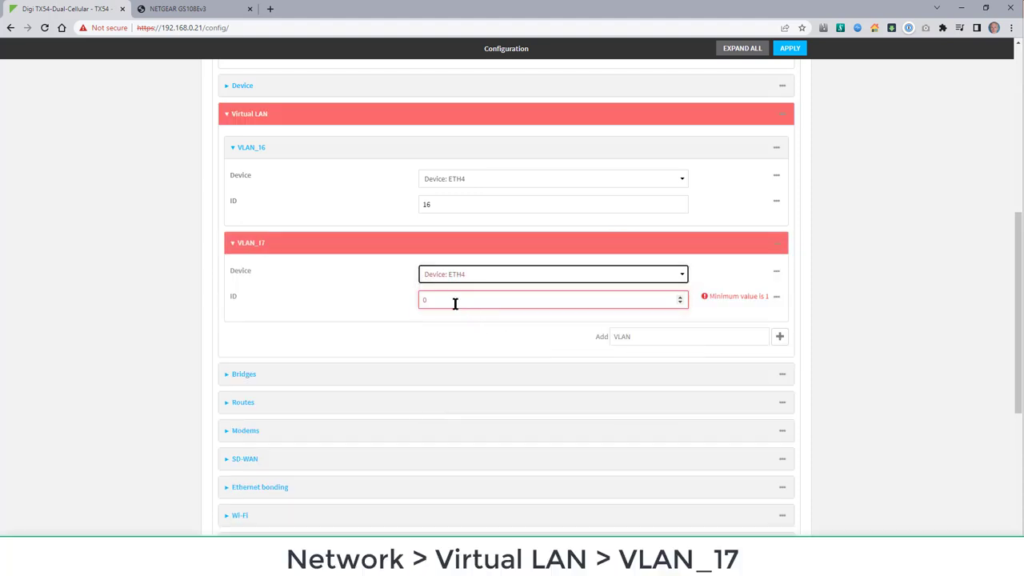
pyautogui.press('Tab')
pyautogui.write('17')
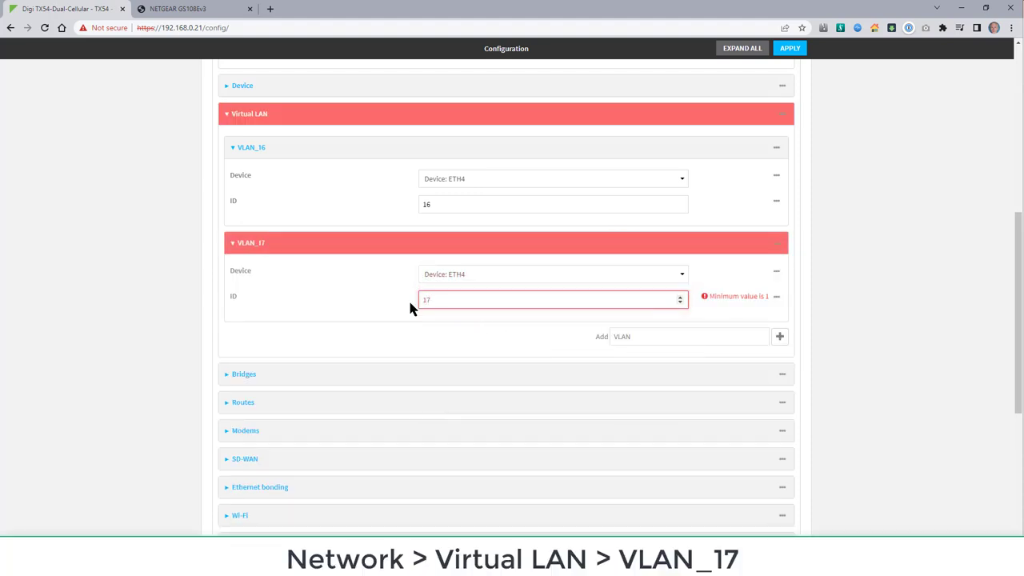
pyautogui.click(419, 327)
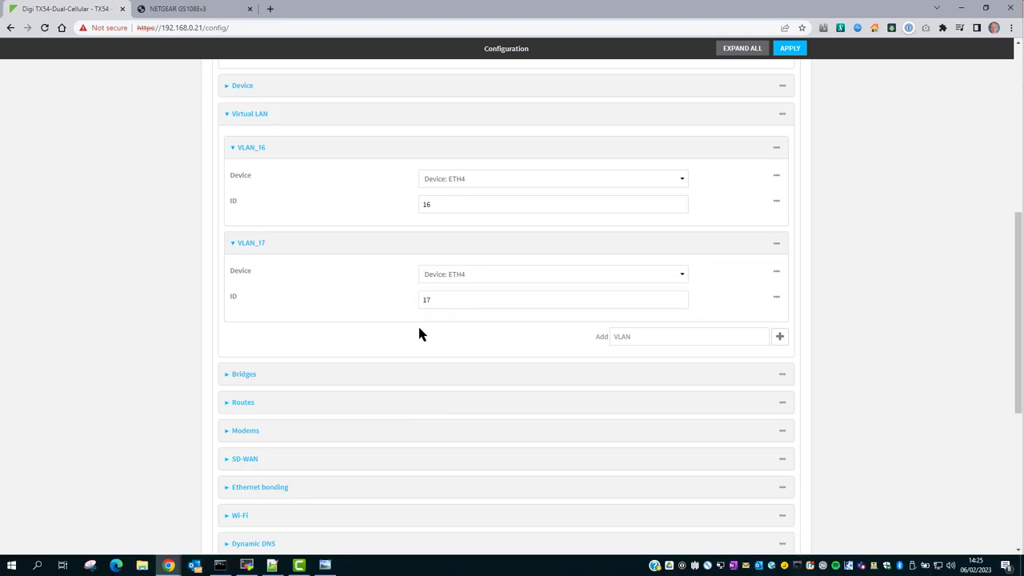
# - Add firewall zones FW_VLAN_Zone_16 and FW_VLAN_Zone_17 under Firewall > Zones
pyautogui.scroll(-2, 422, 333)
pyautogui.scroll(-2, 422, 334)
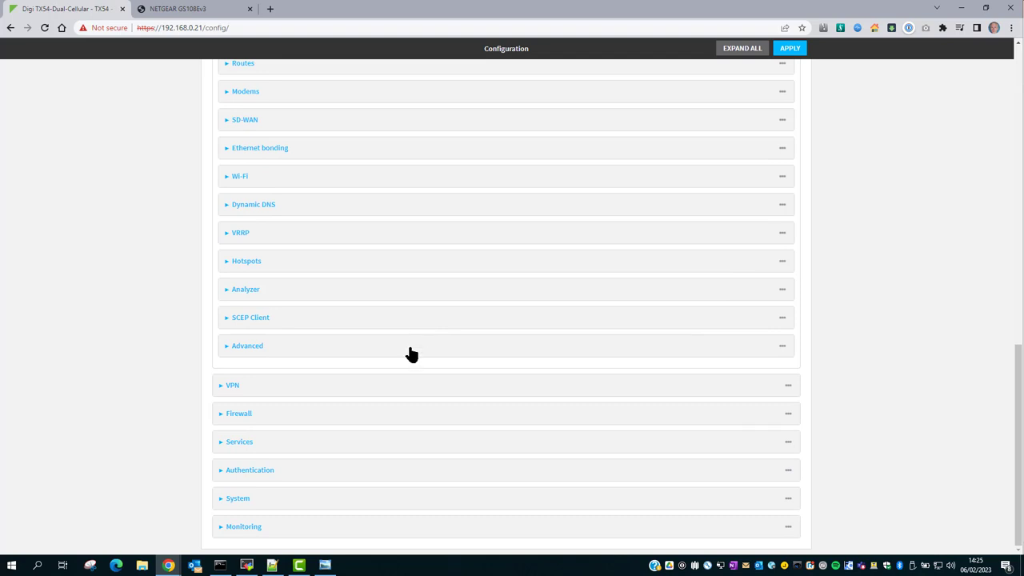
pyautogui.click(413, 416)
pyautogui.scroll(-1, 414, 422)
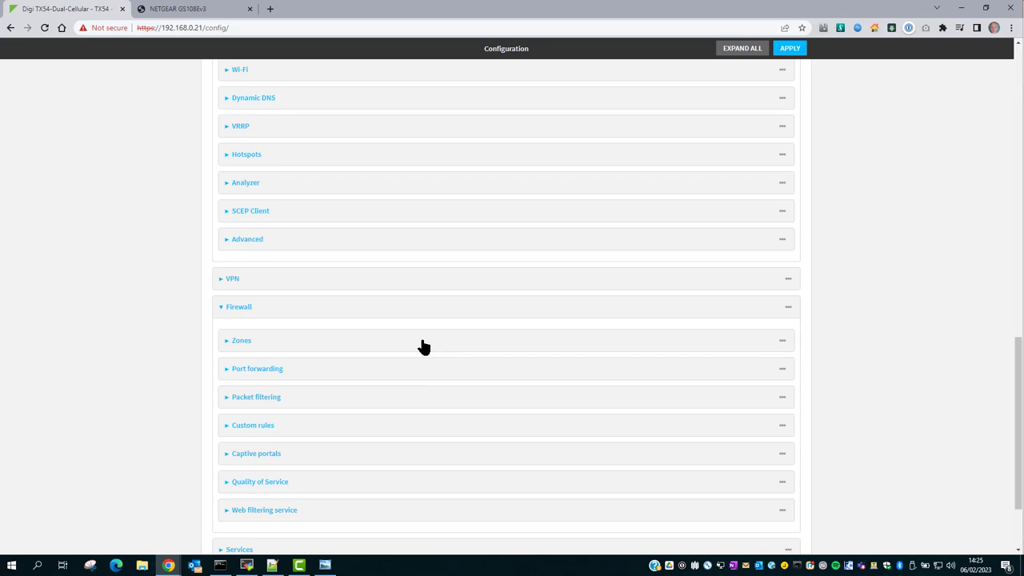
pyautogui.click(424, 340)
pyautogui.scroll(-4, 434, 347)
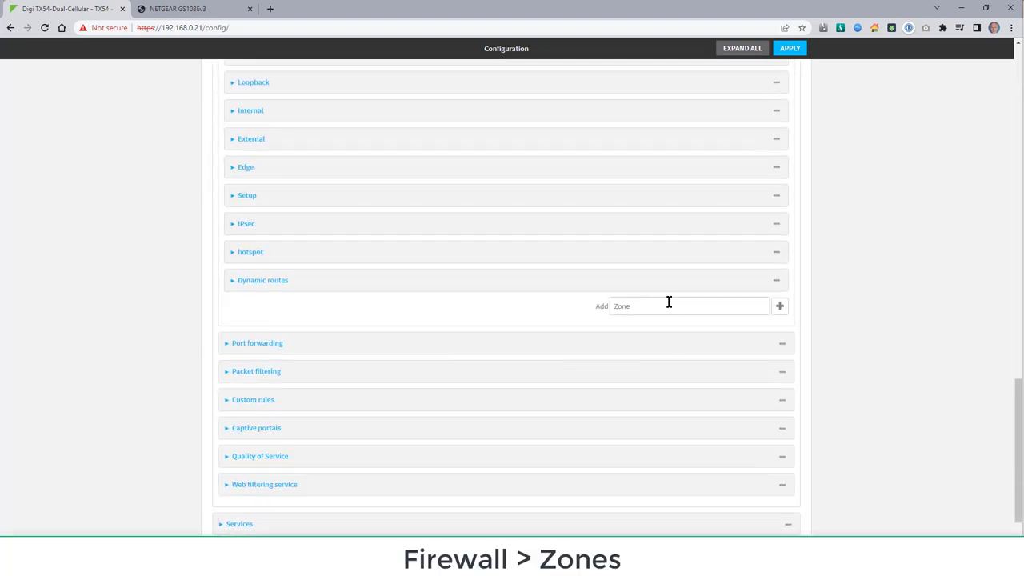
pyautogui.click(664, 308)
pyautogui.write('FW_VLAN_Zone_16')
pyautogui.press('Return')
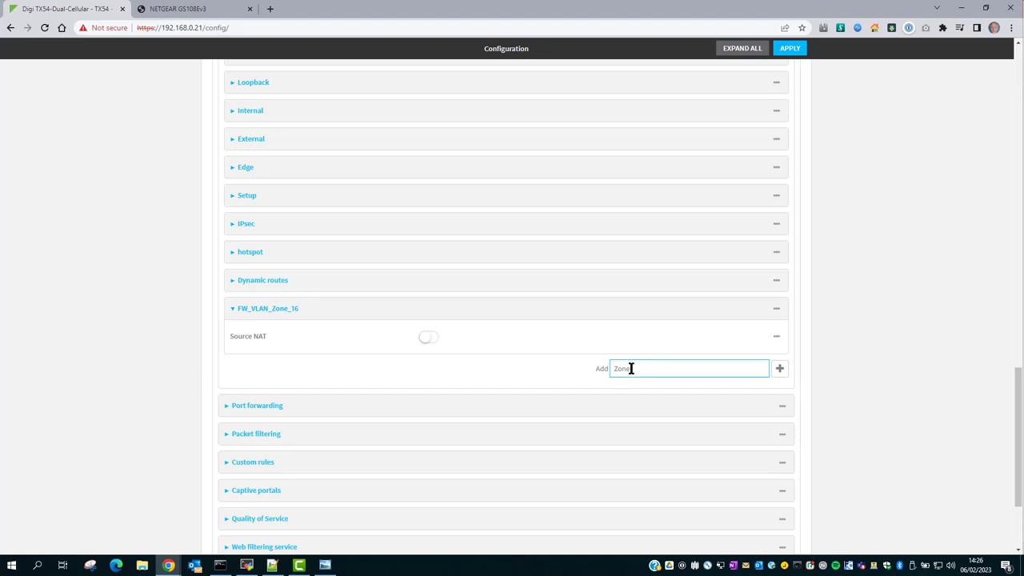
pyautogui.write('FW_VLAN_Zone_17')
pyautogui.press('Return')
pyautogui.scroll(2, 628, 374)
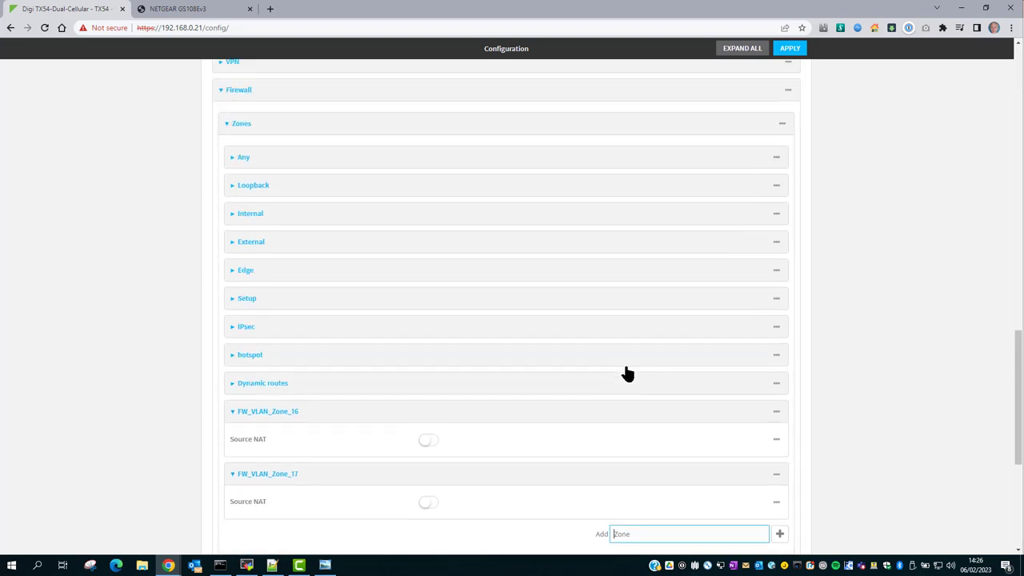
pyautogui.scroll(5, 624, 372)
pyautogui.scroll(5, 624, 371)
# - Add interface IP_VLAN_16 in zone FW_VLAN_Zone_16 on device VLAN_16
pyautogui.scroll(3, 622, 366)
pyautogui.scroll(5, 620, 361)
pyautogui.write('IP')
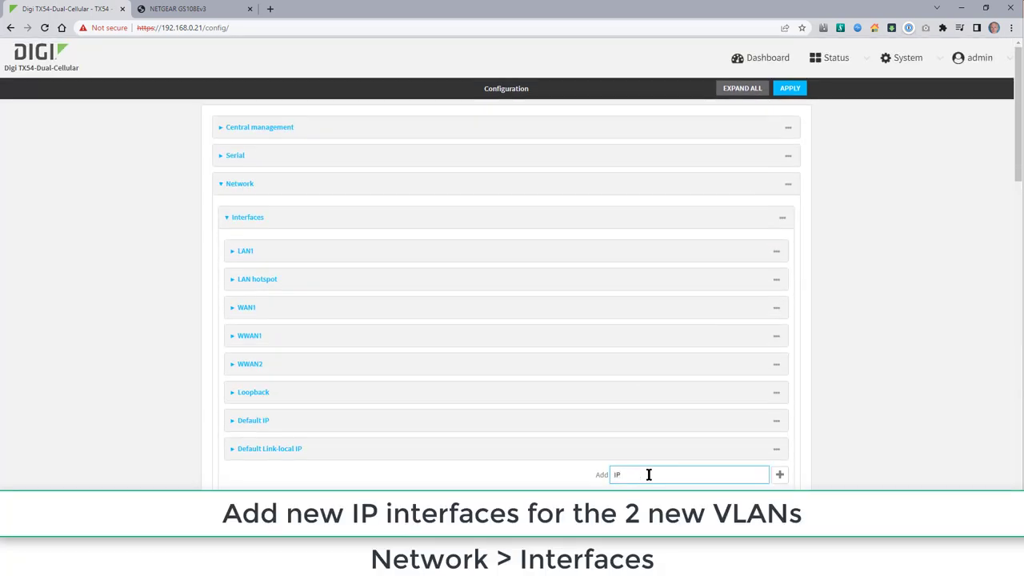
pyautogui.write('_VLAN_16')
pyautogui.press('Return')
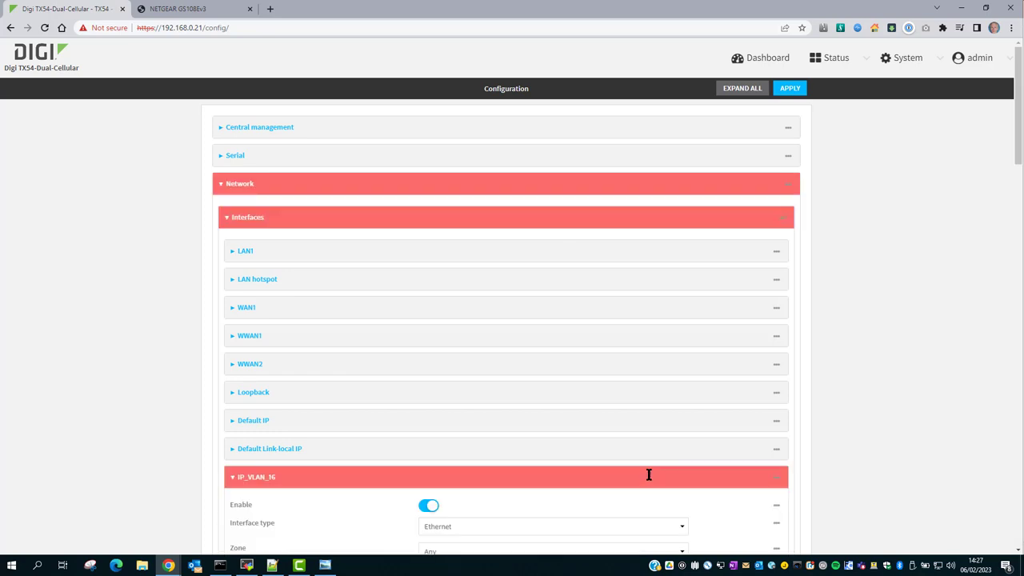
pyautogui.scroll(-2, 560, 448)
pyautogui.scroll(-1, 560, 444)
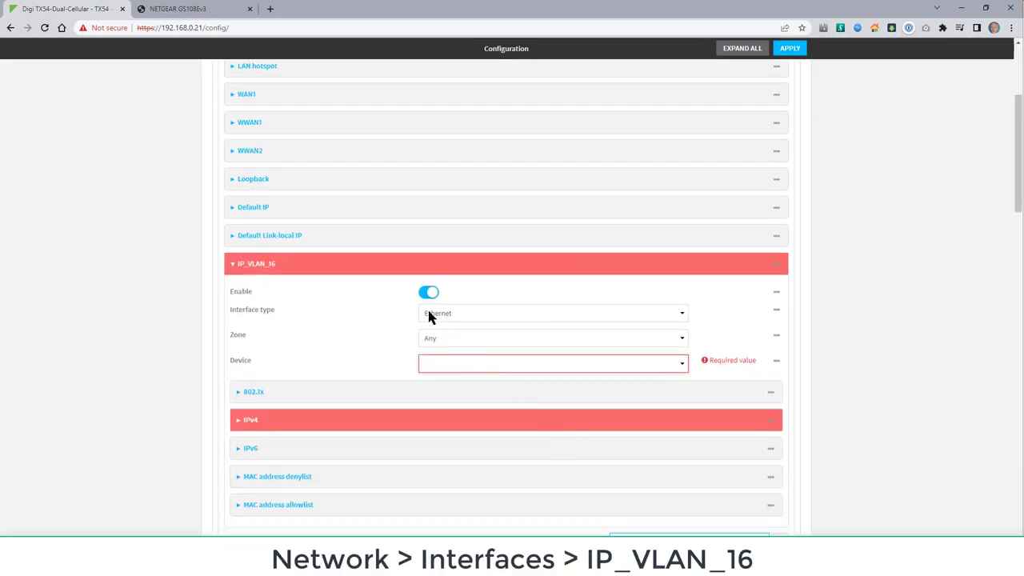
pyautogui.click(440, 340)
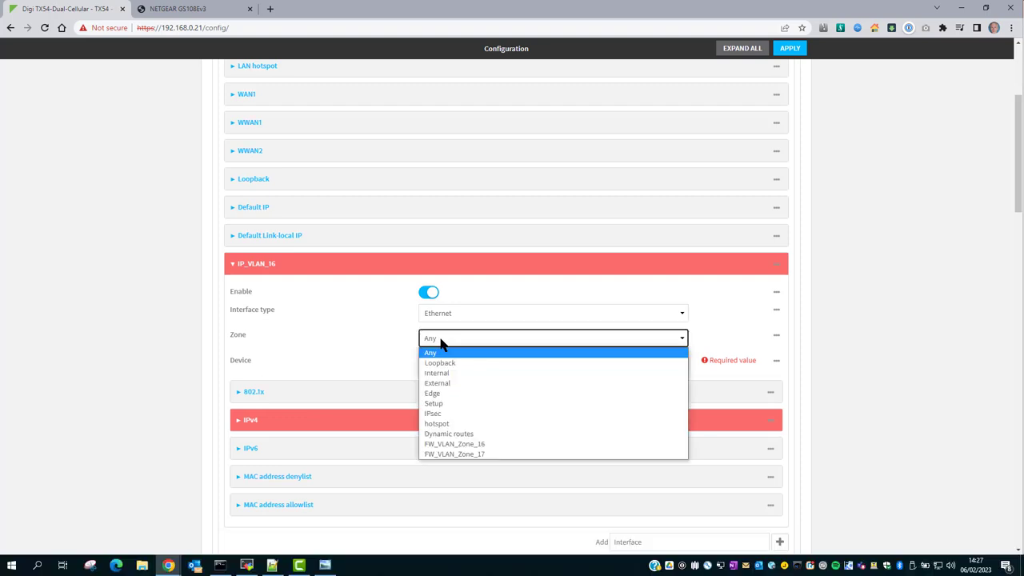
pyautogui.click(488, 444)
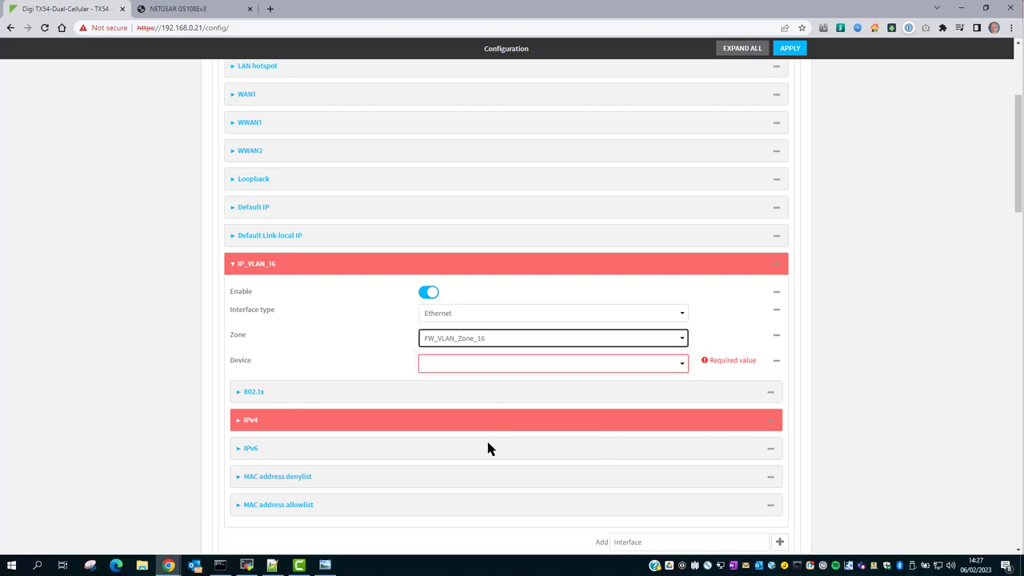
pyautogui.click(448, 364)
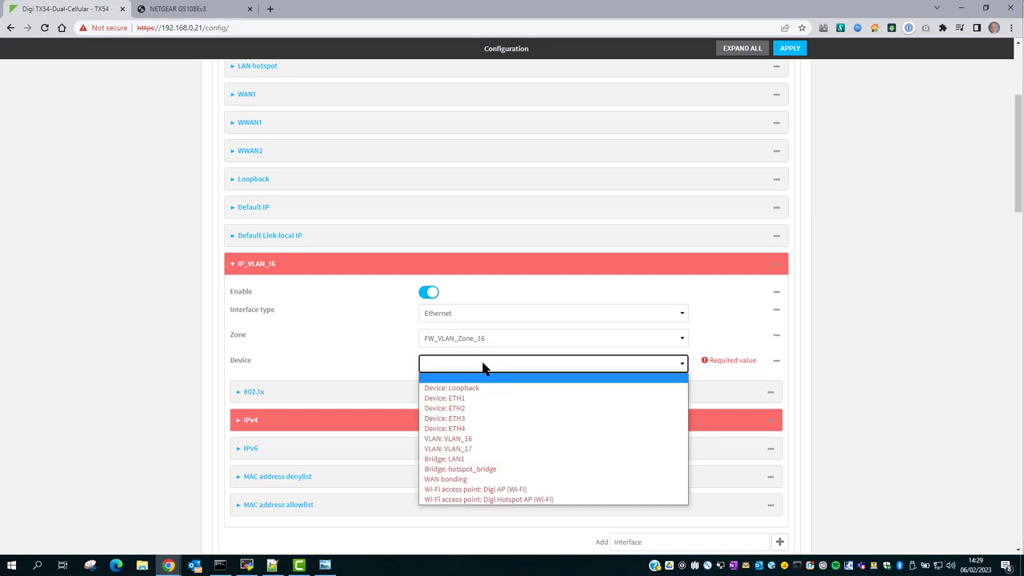
pyautogui.click(491, 439)
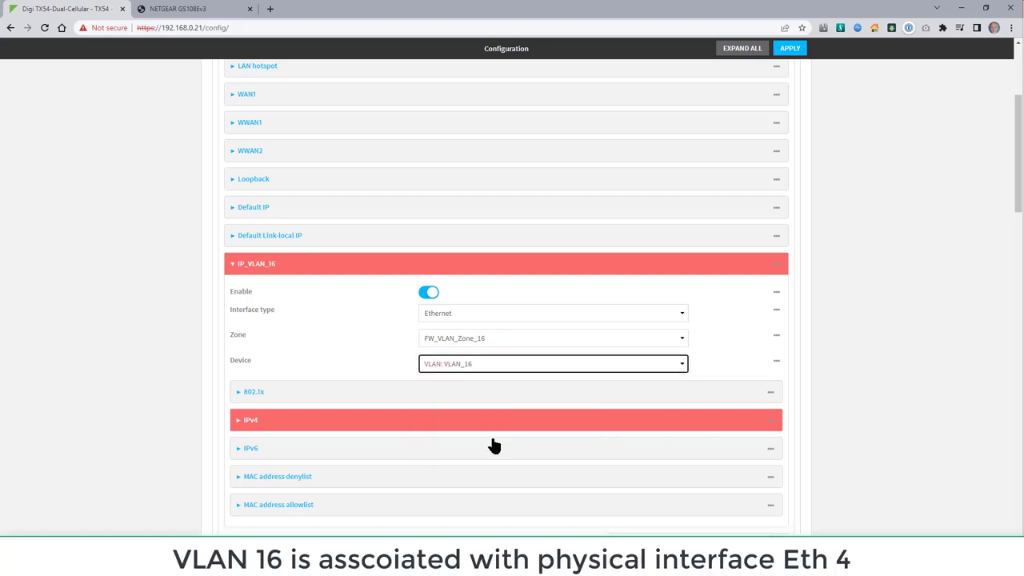
# - Give IP_VLAN_16 the IPv4 address 172.16.0.1/24 and enable its DHCP server
pyautogui.click(490, 432)
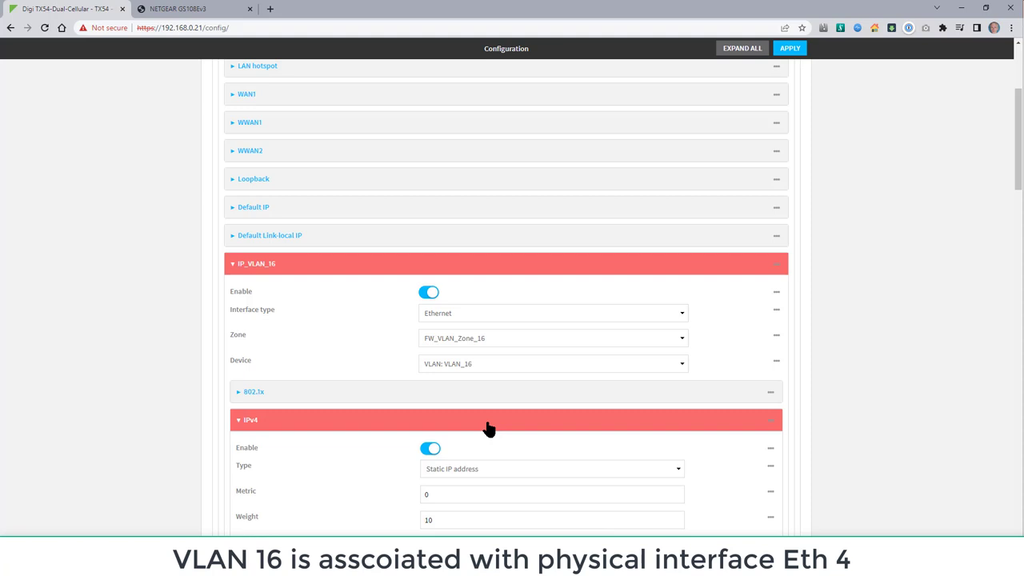
pyautogui.scroll(-2, 486, 426)
pyautogui.scroll(-1, 487, 421)
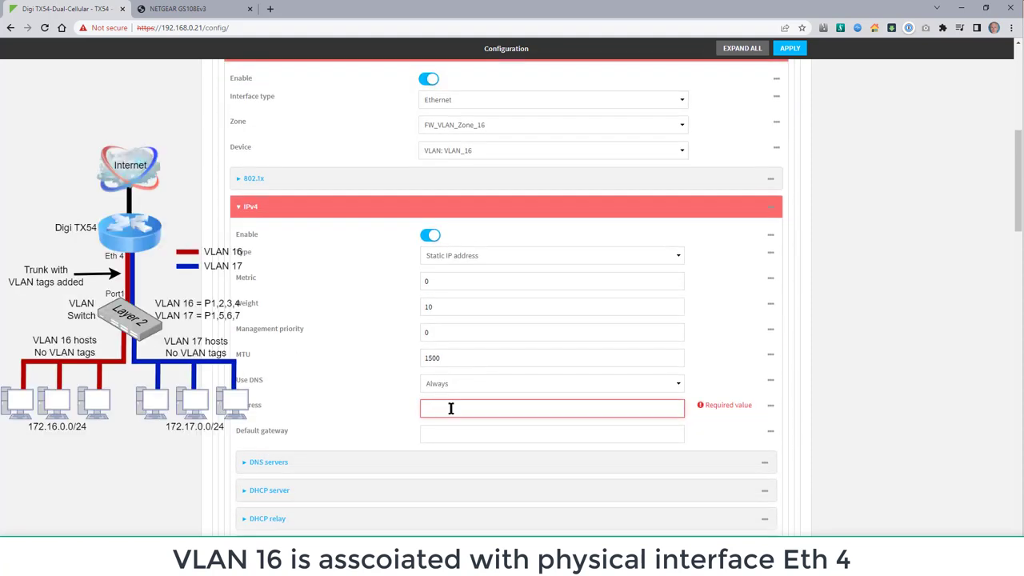
pyautogui.write('172.16.0.1/24')
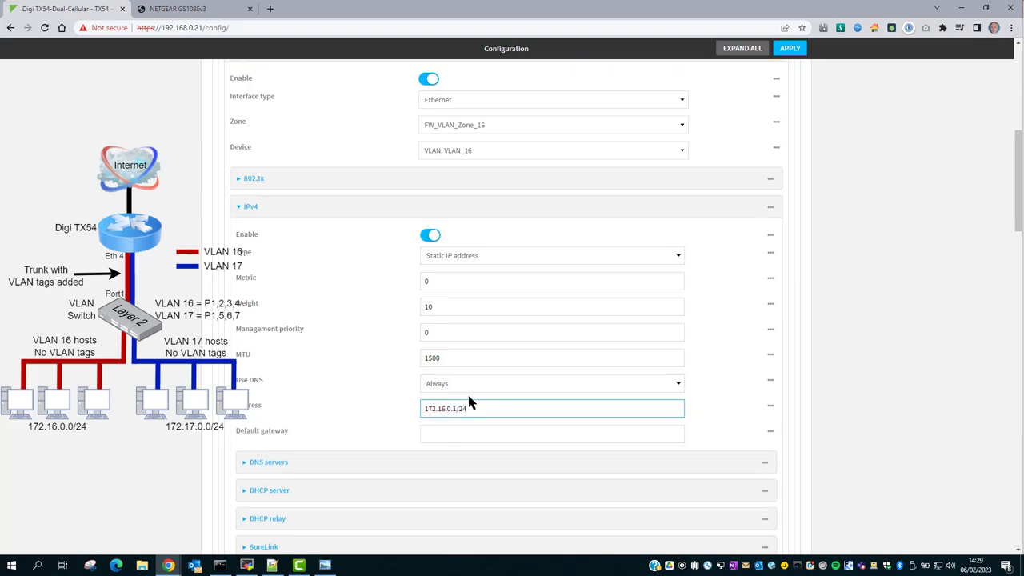
pyautogui.scroll(-1, 443, 441)
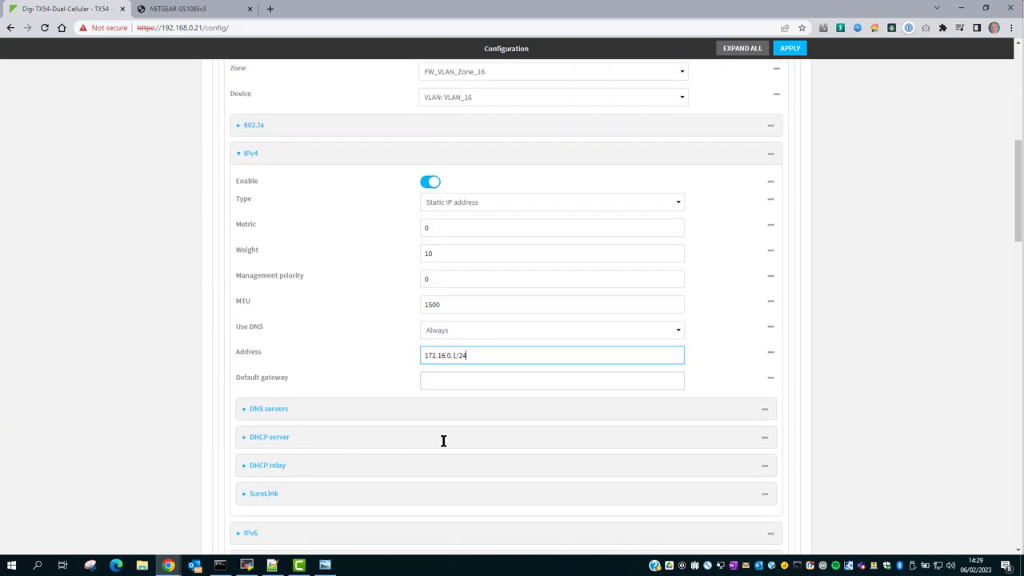
pyautogui.click(443, 437)
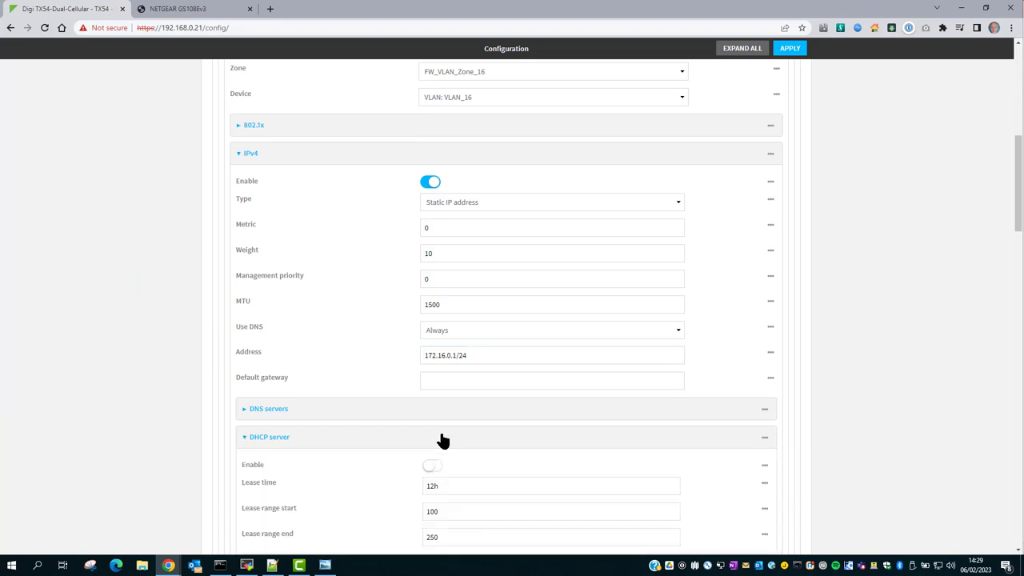
pyautogui.scroll(-2, 444, 441)
pyautogui.click(432, 362)
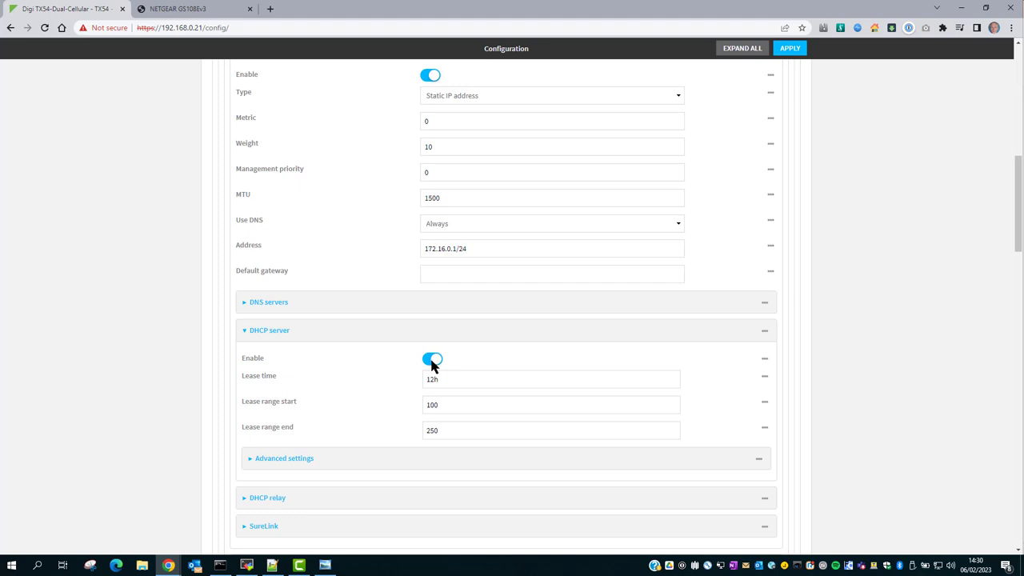
pyautogui.scroll(2, 432, 364)
# - Add interface IP_VLAN_17 in zone FW_VLAN_Zone_17 on device VLAN_17
pyautogui.click(376, 214)
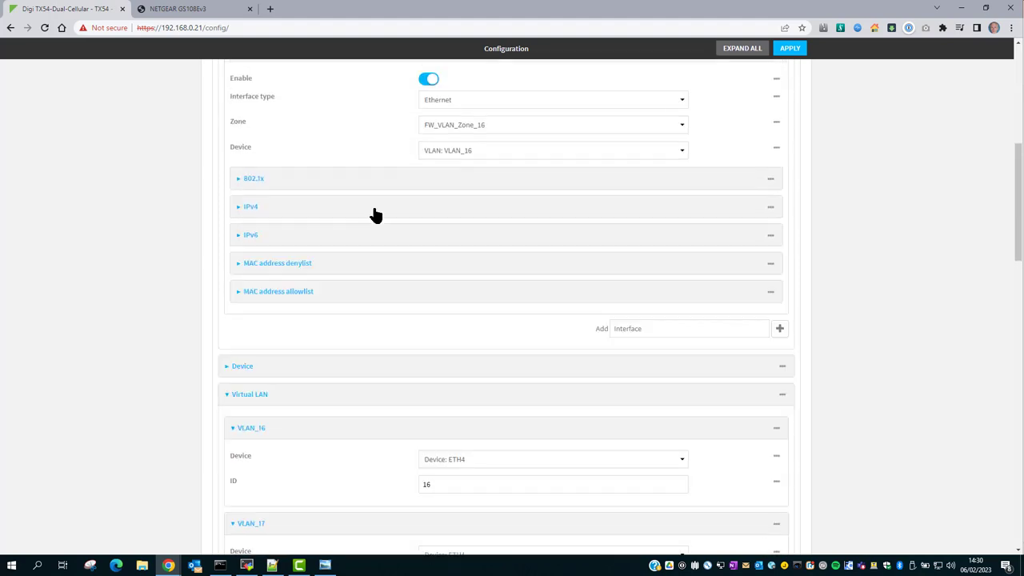
pyautogui.scroll(1, 369, 209)
pyautogui.click(352, 105)
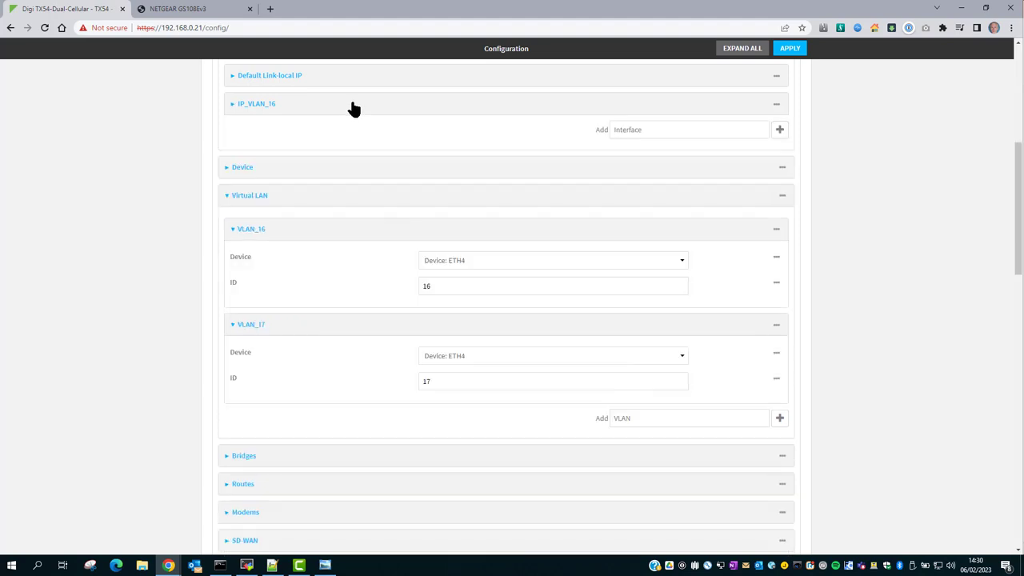
pyautogui.click(641, 129)
pyautogui.write('IP_VLAN_17')
pyautogui.click(780, 131)
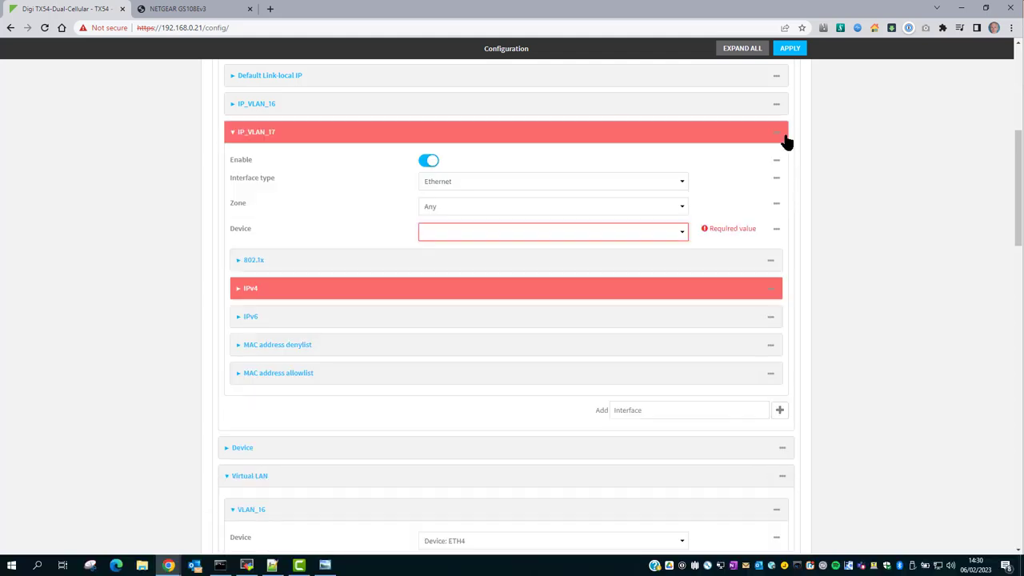
pyautogui.click(480, 209)
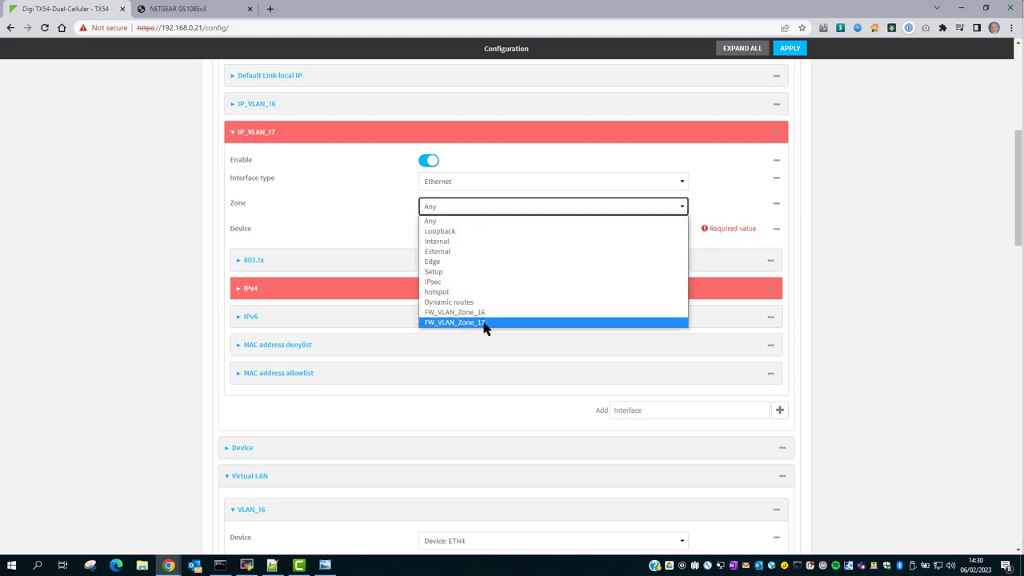
pyautogui.click(483, 323)
pyautogui.click(473, 230)
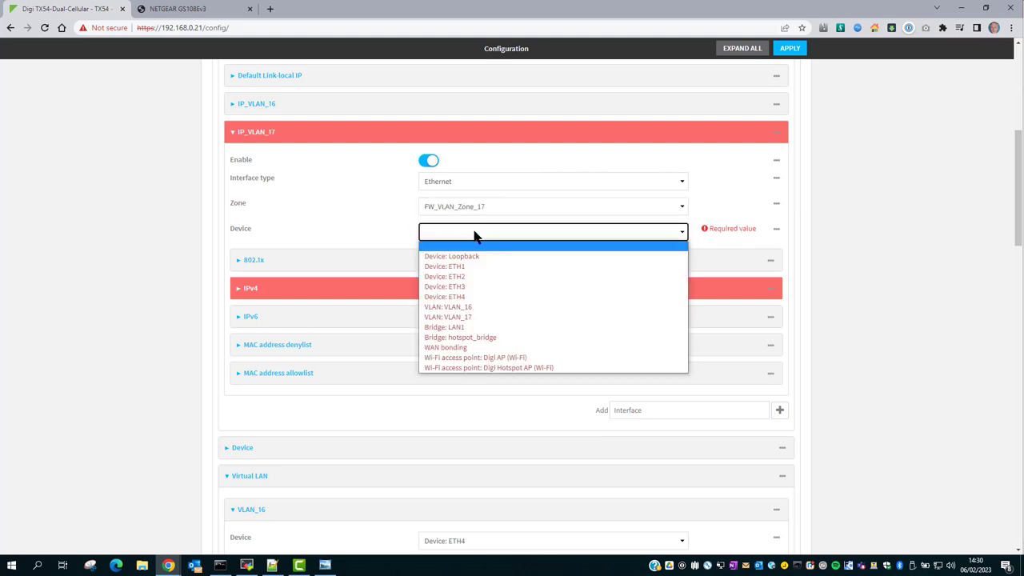
pyautogui.click(471, 317)
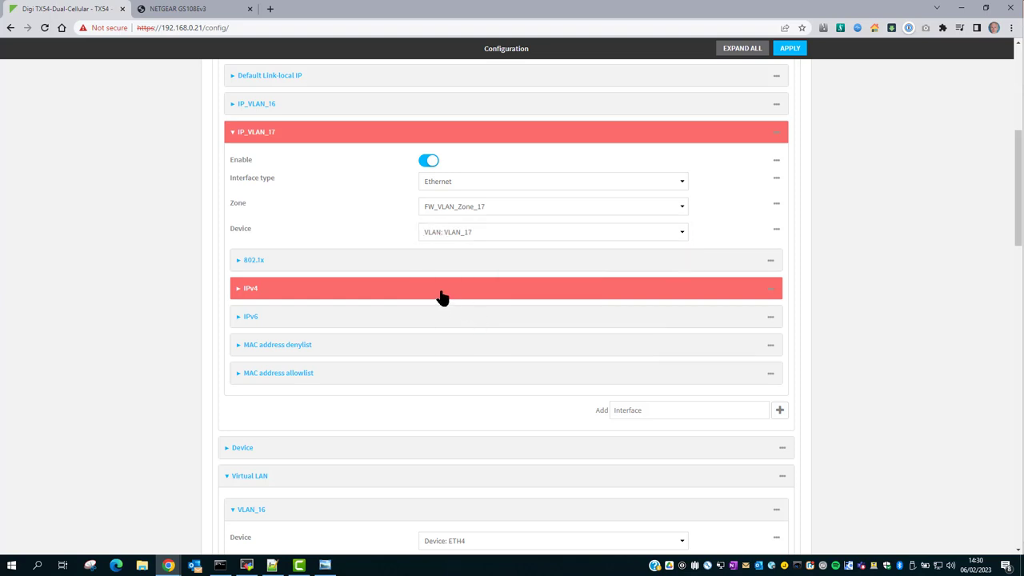
# - Give IP_VLAN_17 the IPv4 address 172.17.0.1/24 and check its DHCP server settings
pyautogui.click(441, 296)
pyautogui.scroll(-2, 421, 384)
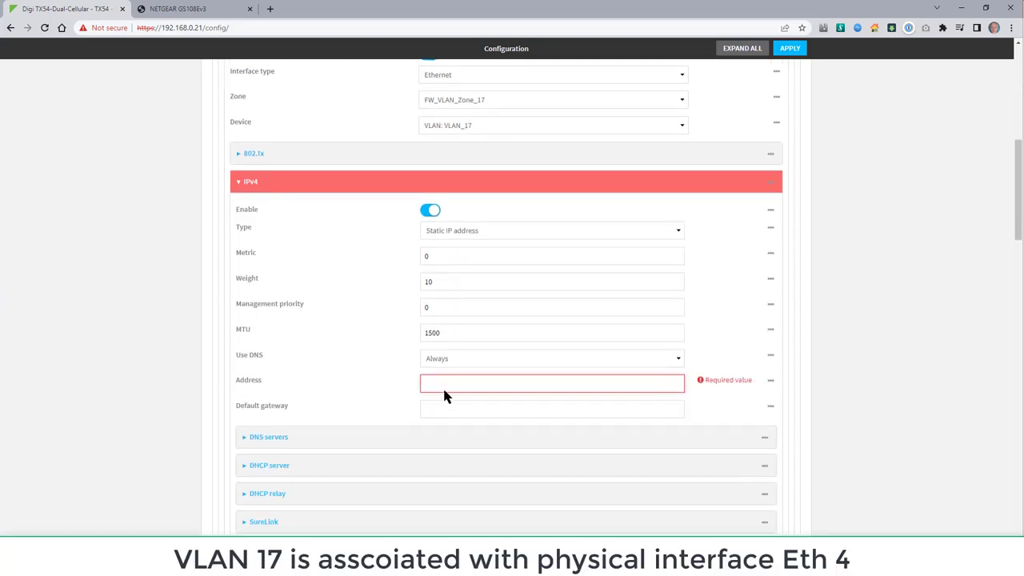
pyautogui.click(446, 382)
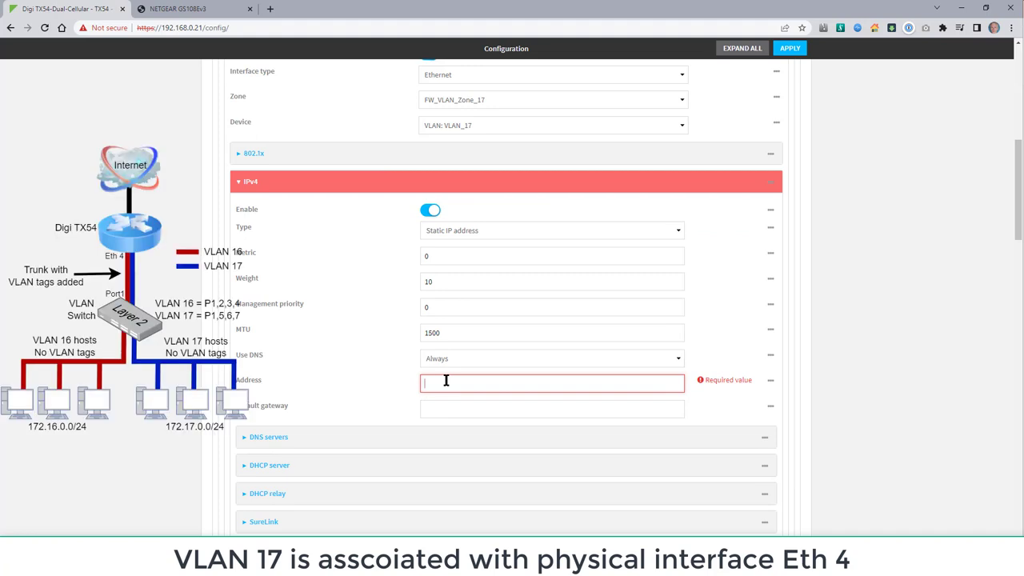
pyautogui.write('172.17.0.1')
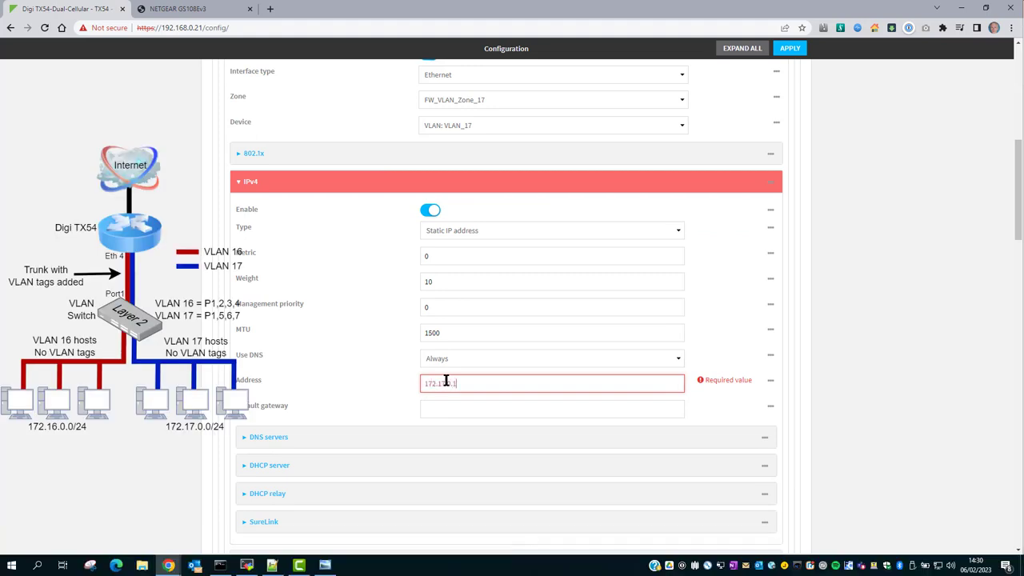
pyautogui.write('/24')
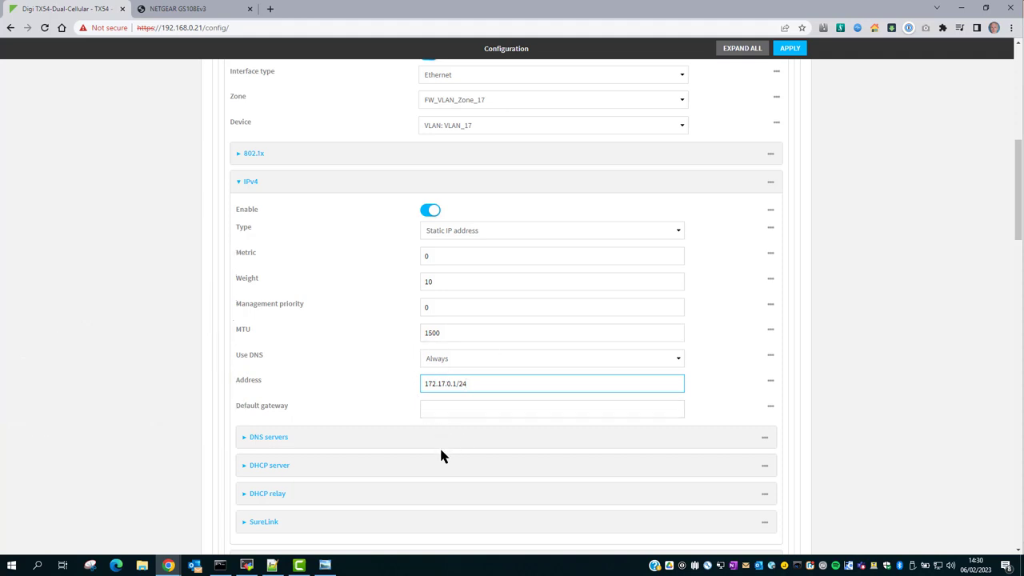
pyautogui.click(432, 472)
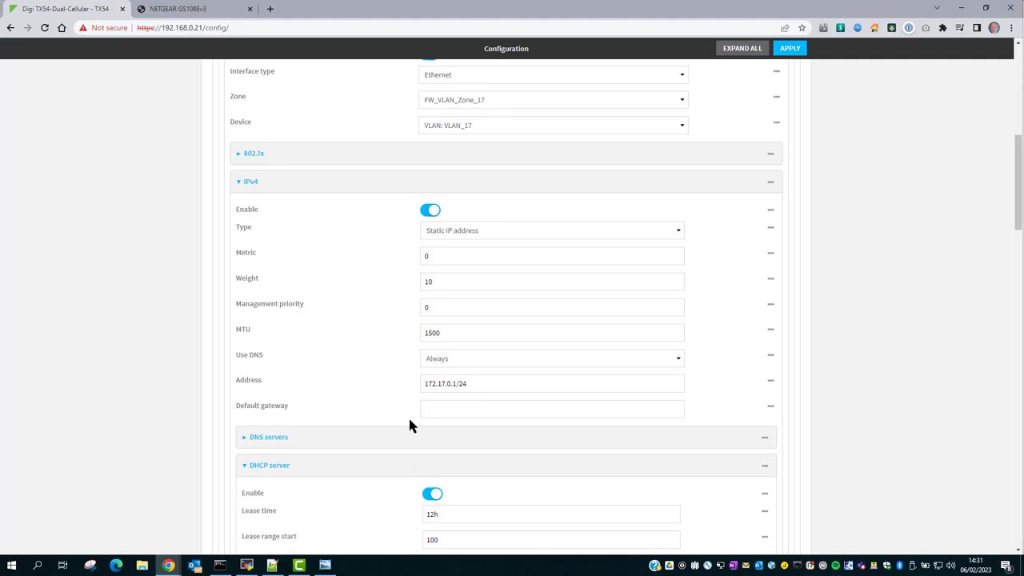
pyautogui.scroll(3, 402, 412)
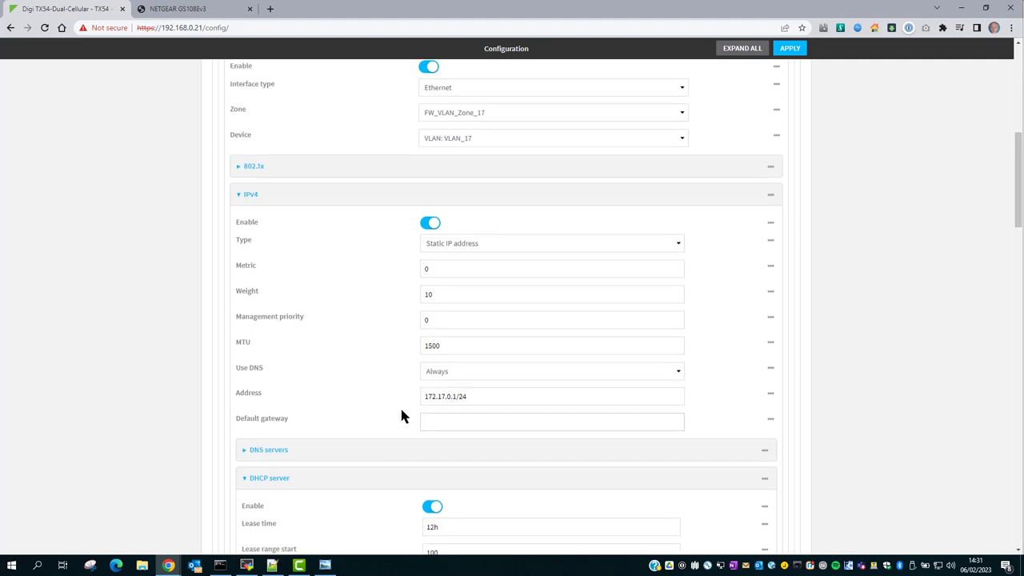
# - Add a new rule under Firewall > Packet filtering
pyautogui.click(393, 244)
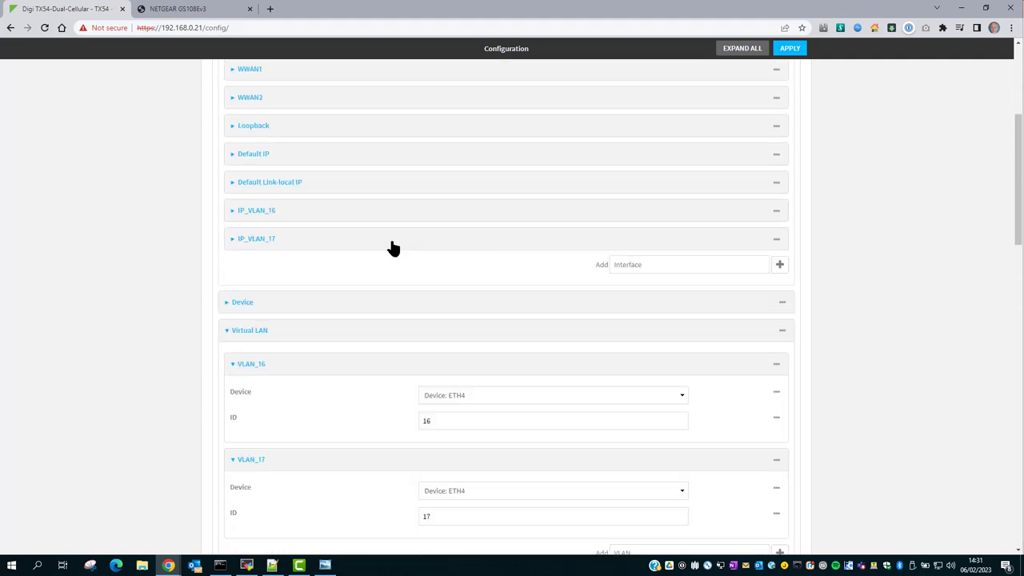
pyautogui.scroll(-15, 383, 276)
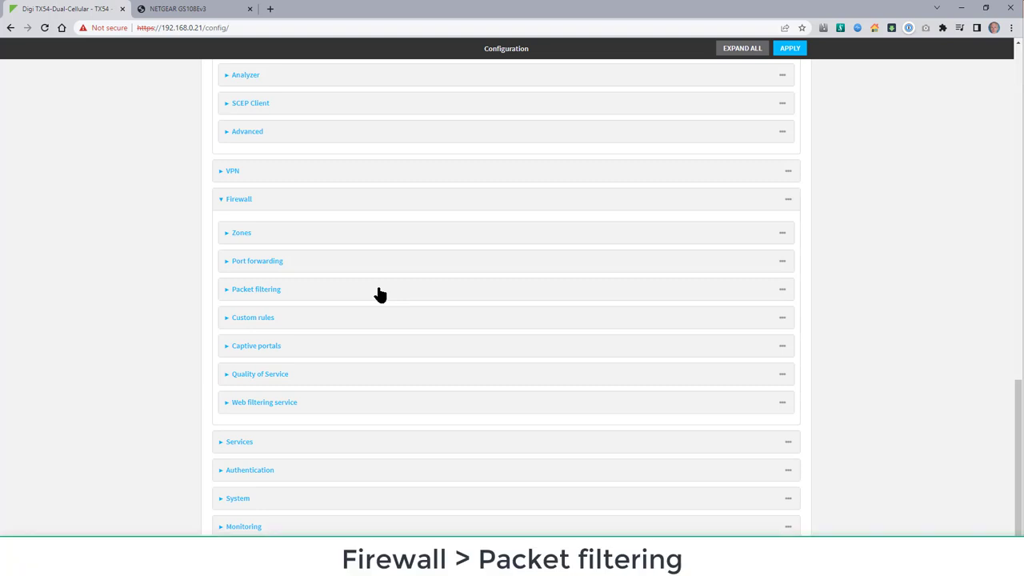
pyautogui.click(380, 295)
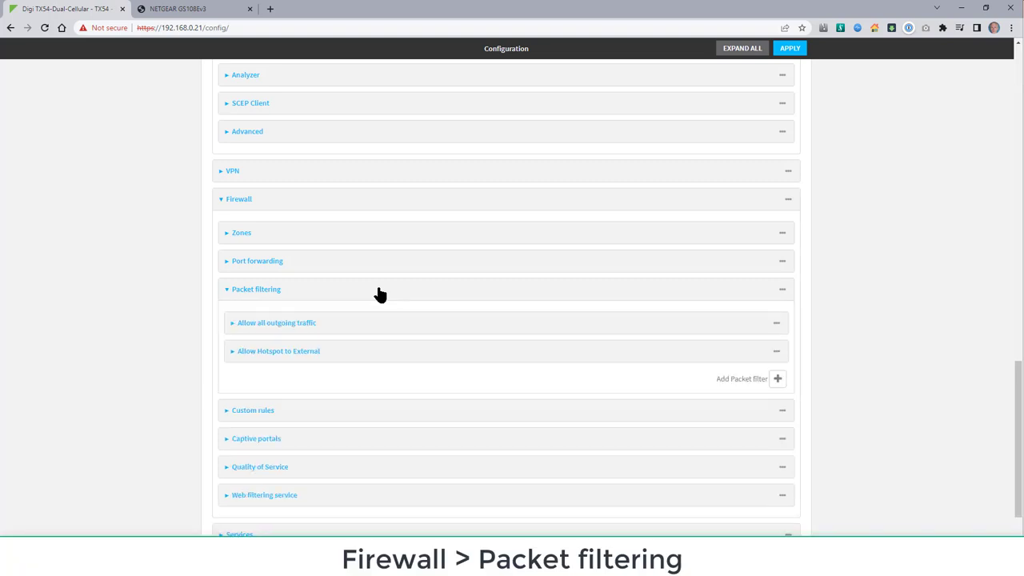
pyautogui.click(777, 380)
pyautogui.scroll(-3, 508, 356)
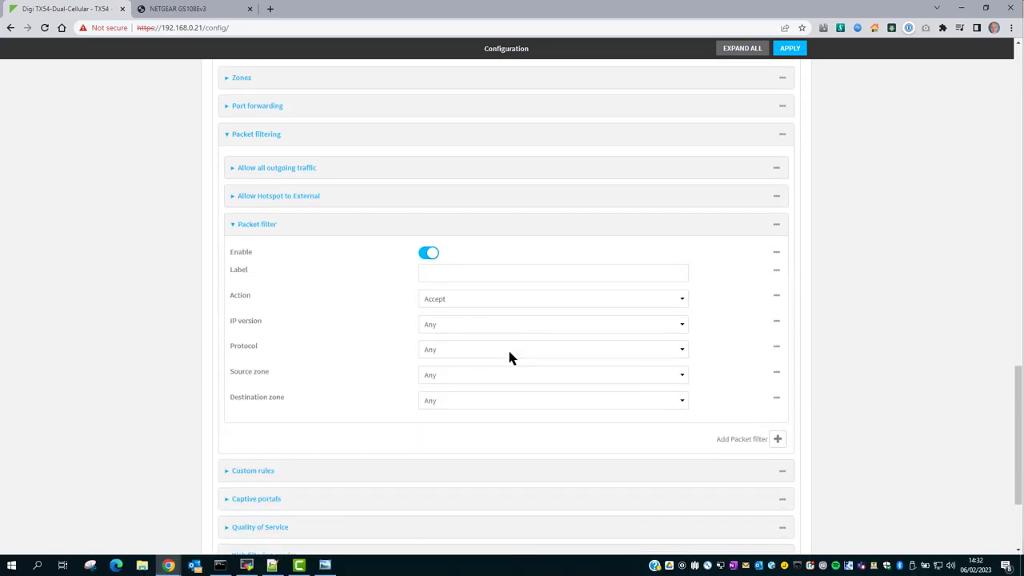
# - Label the filter 'Allow VLAN 16 to Internet', from FW_VLAN_Zone_16 to External, then add another
pyautogui.click(452, 213)
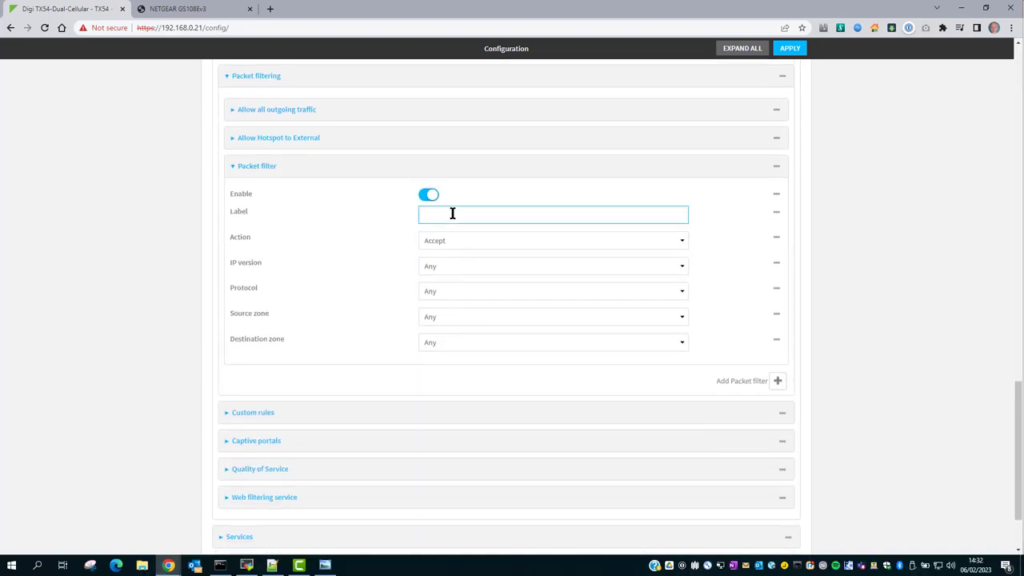
pyautogui.write('Al')
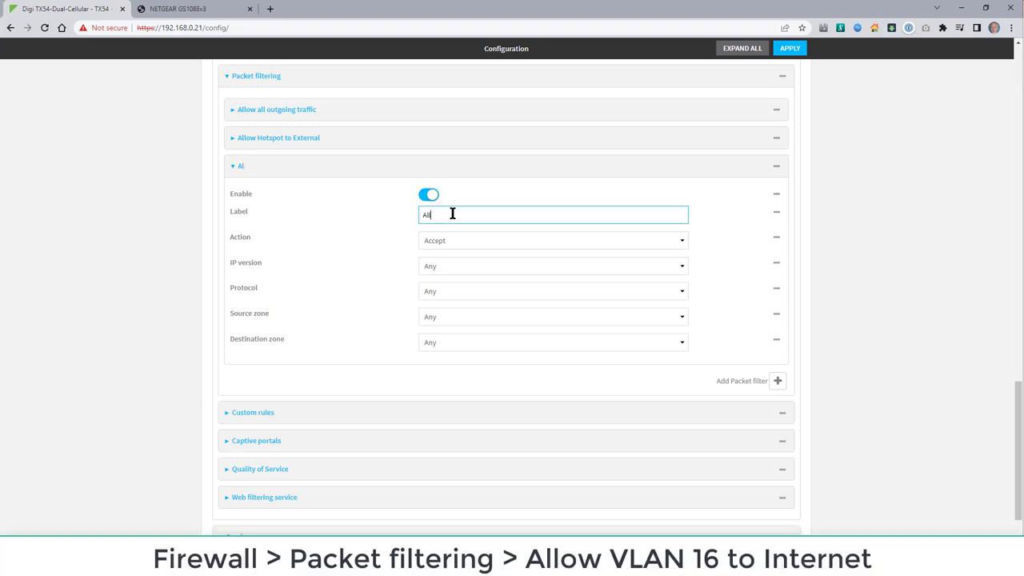
pyautogui.write('low VLAN 16 to Internet')
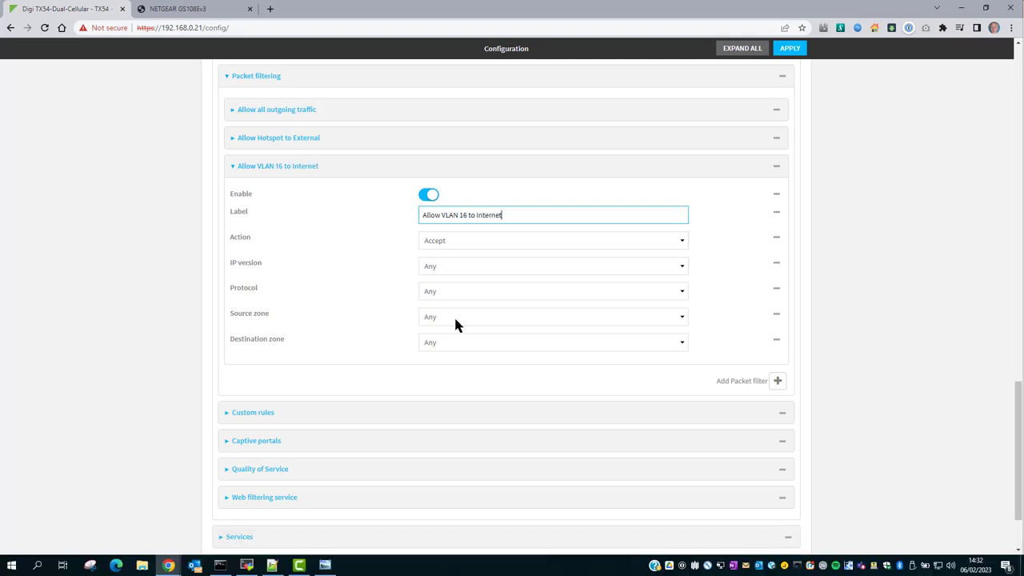
pyautogui.click(453, 315)
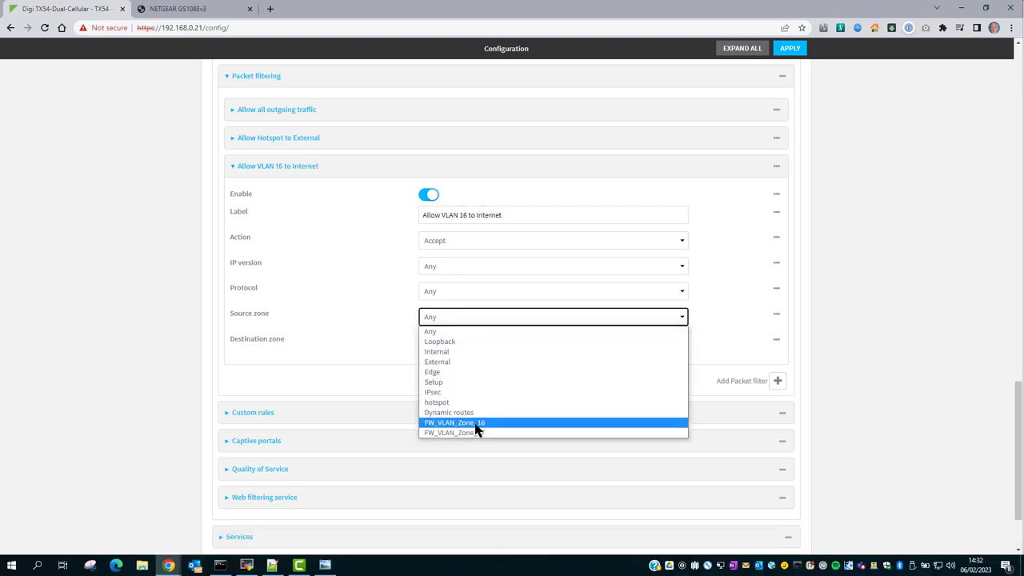
pyautogui.click(474, 424)
pyautogui.click(457, 341)
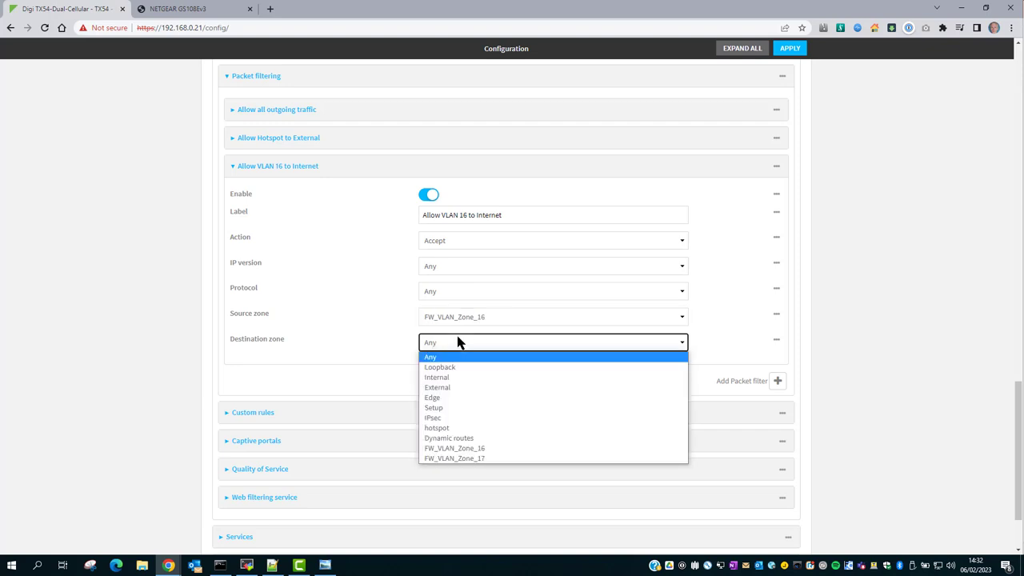
pyautogui.click(459, 389)
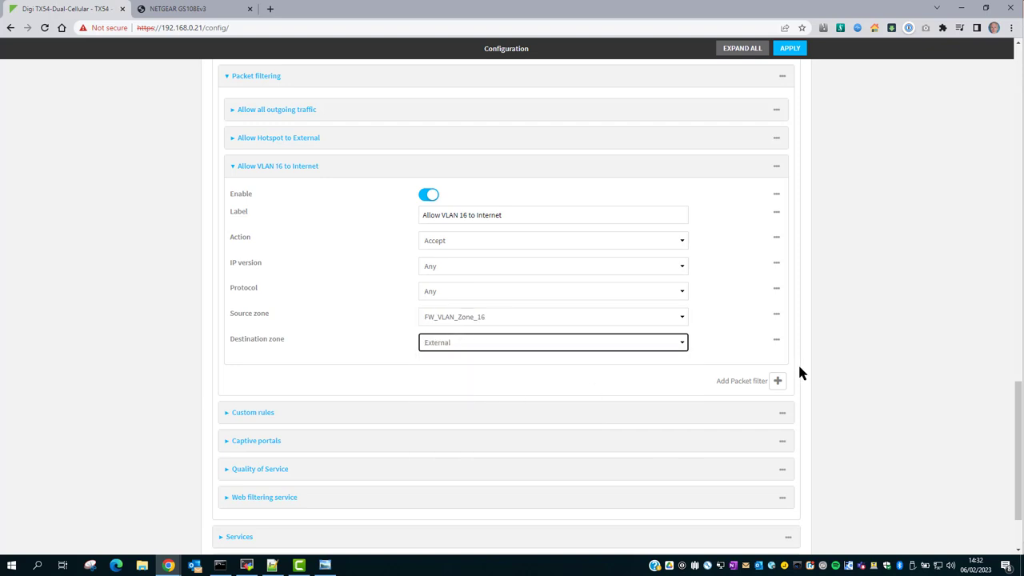
pyautogui.click(777, 381)
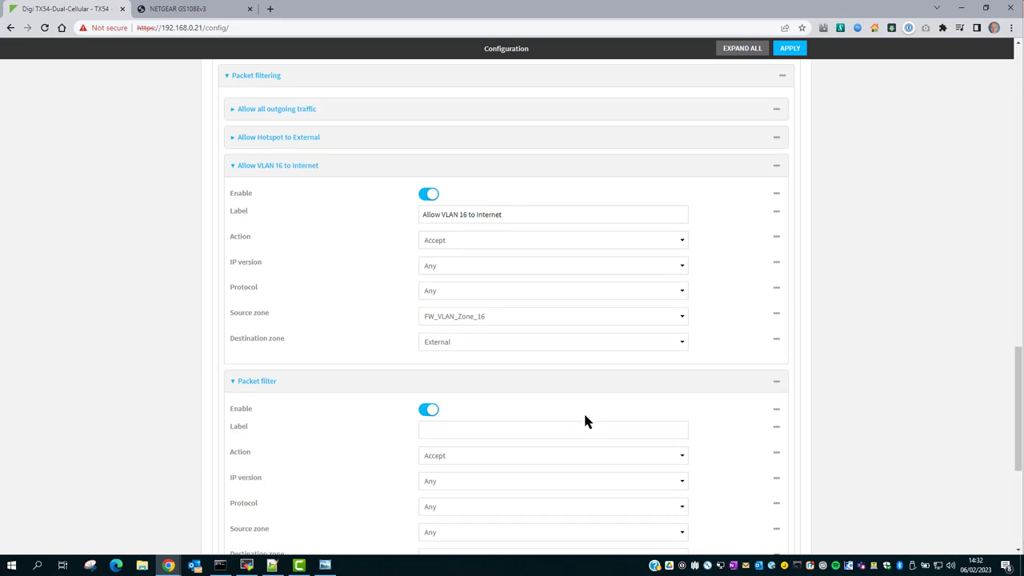
# - Label the second filter 'Allow VLAN 17 to Internet', from FW_VLAN_Zone_17 to External
pyautogui.scroll(-2, 584, 417)
pyautogui.moveTo(516, 112); pyautogui.dragTo(361, 112)
pyautogui.hotkey('ctrl', 'c')
pyautogui.click(450, 319)
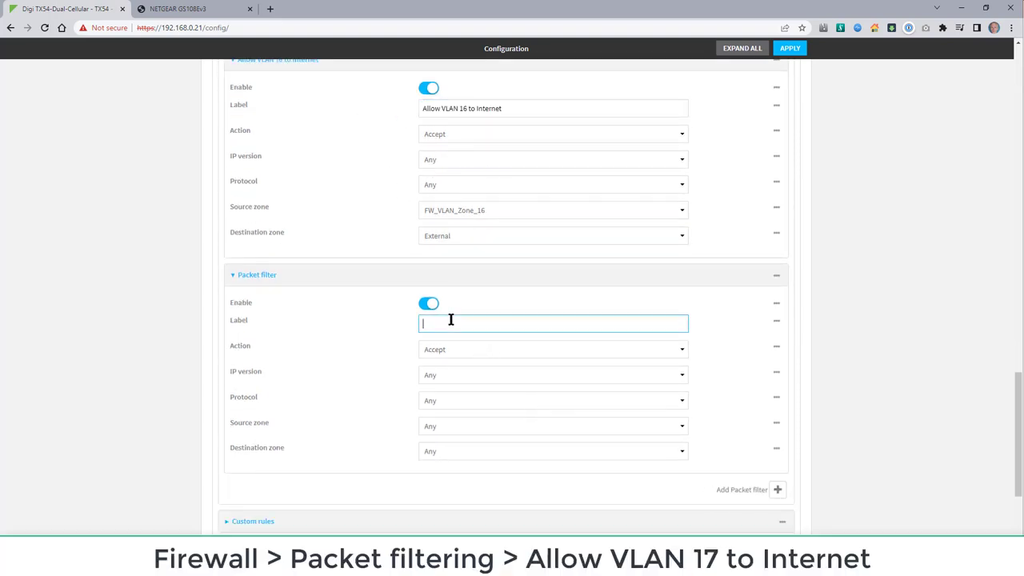
pyautogui.hotkey('ctrl', 'v')
pyautogui.click(468, 323)
pyautogui.press('BackSpace')
pyautogui.write('7')
pyautogui.click(469, 432)
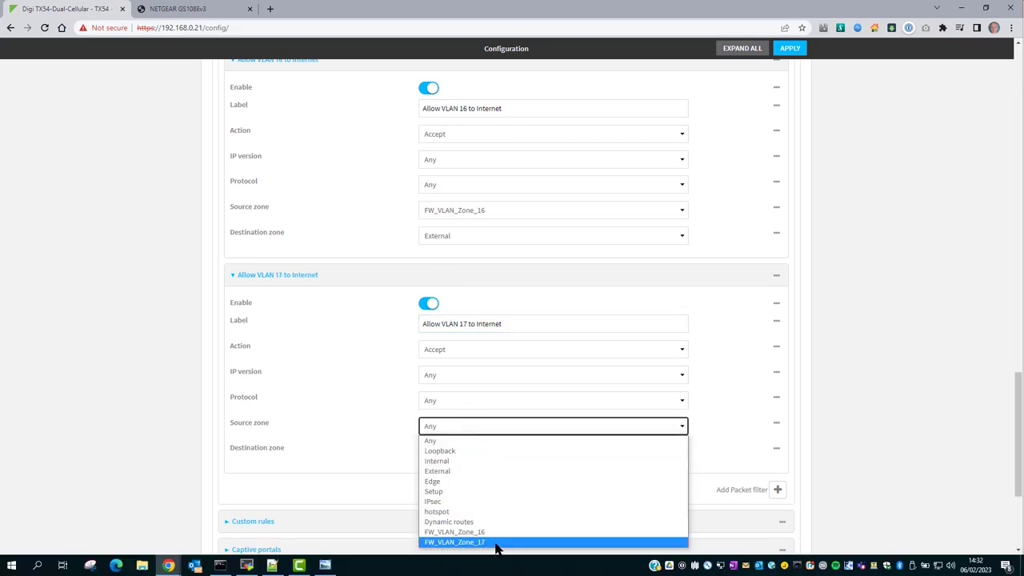
pyautogui.click(495, 549)
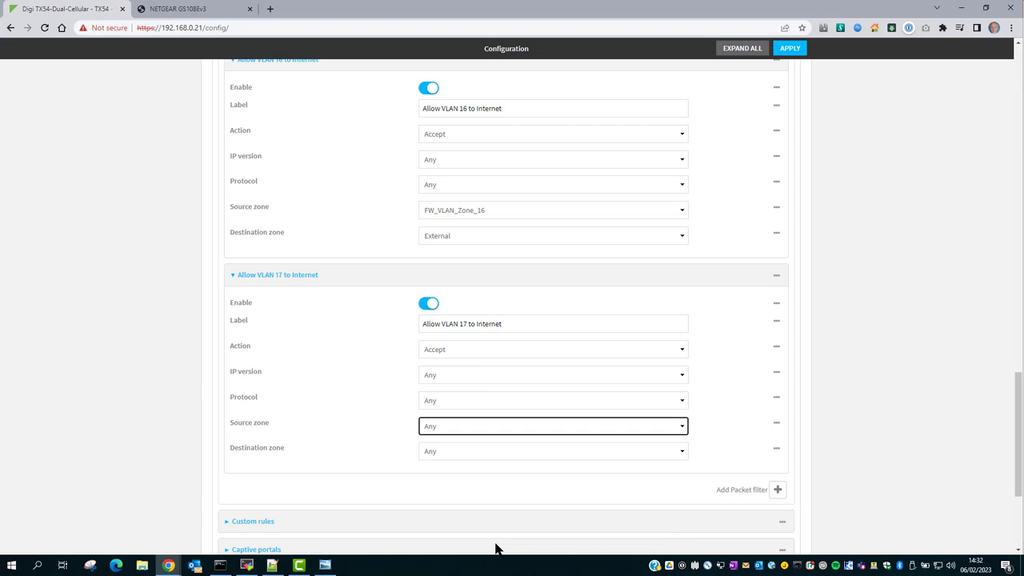
pyautogui.click(470, 452)
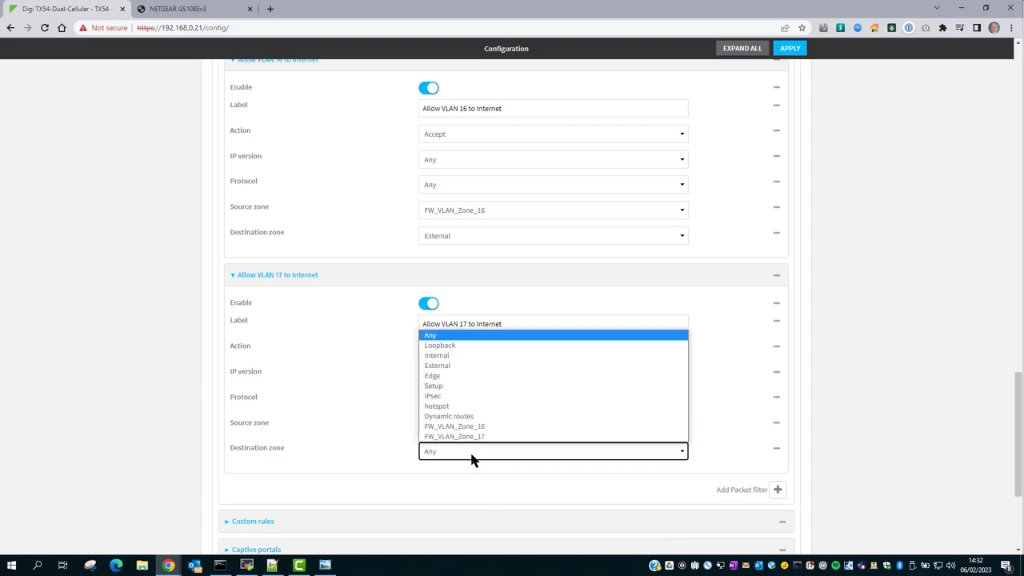
pyautogui.click(454, 367)
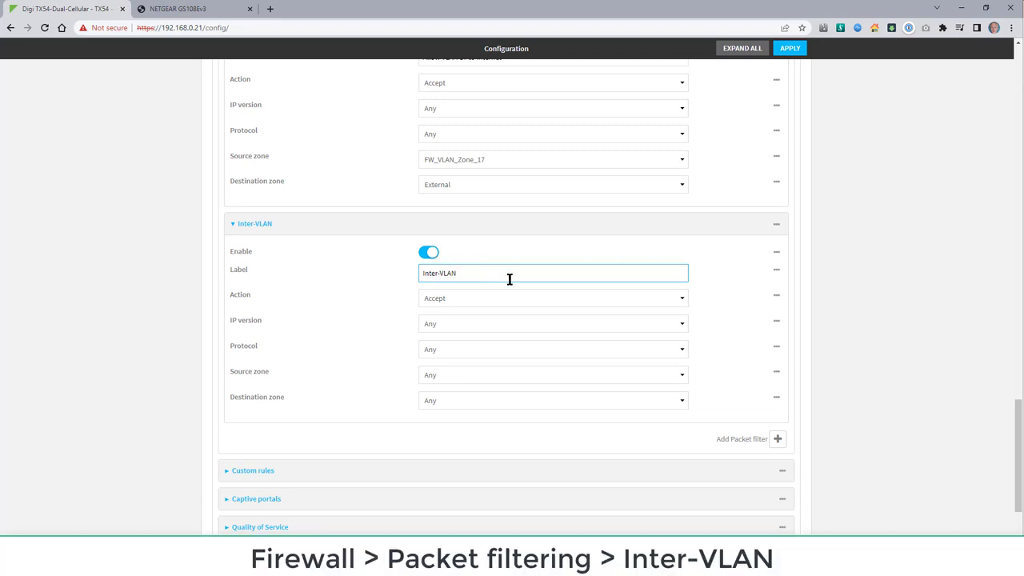
# - Finish the 'Inter-VLAN 16 > 17' filter from FW_VLAN_Zone_16 to FW_VLAN_Zone_17
pyautogui.write('16')
pyautogui.write(' > 17')
pyautogui.press('Left')
pyautogui.press('Left')
pyautogui.press('Left')
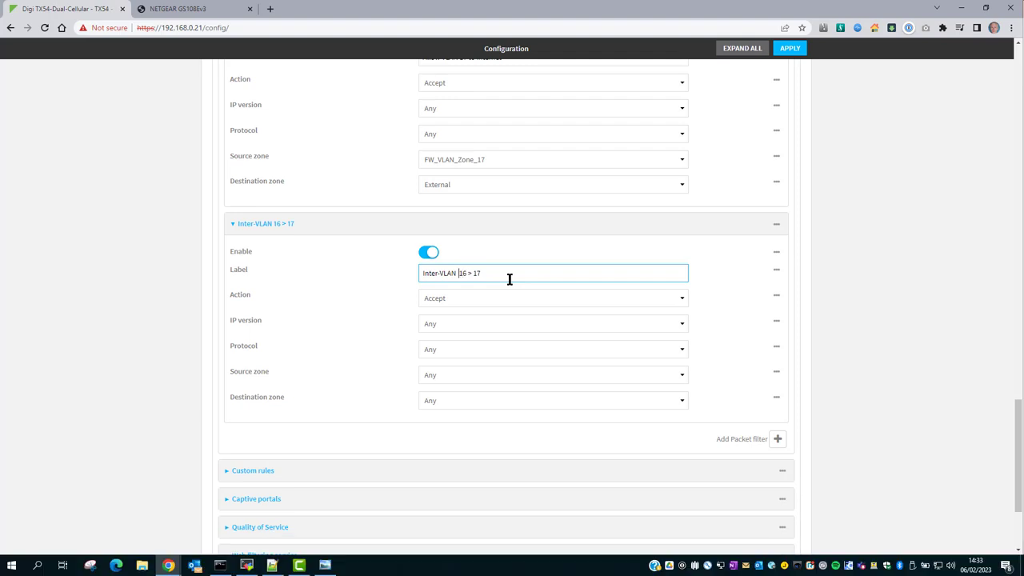
pyautogui.click(459, 373)
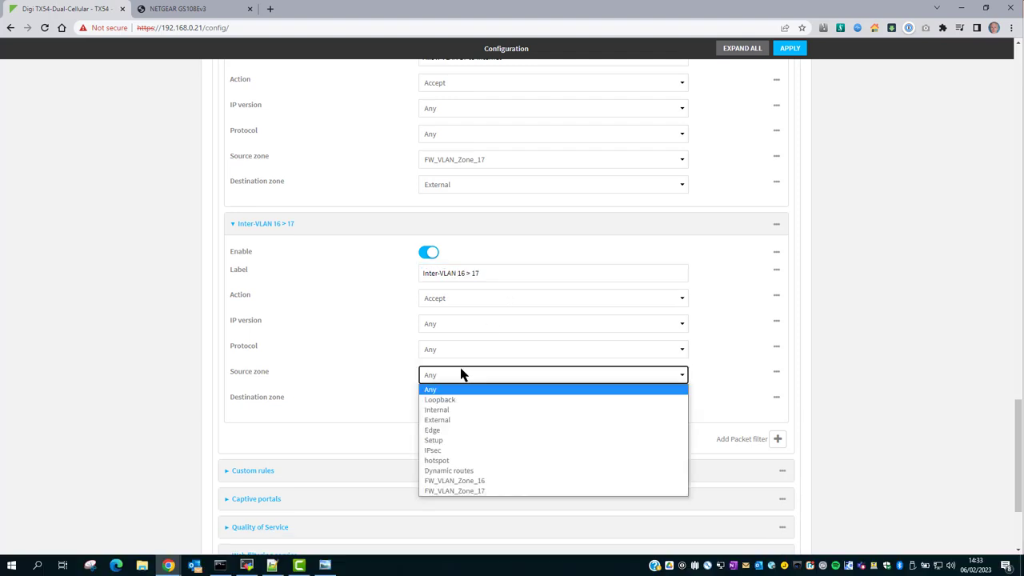
pyautogui.click(486, 481)
pyautogui.click(457, 400)
pyautogui.click(487, 517)
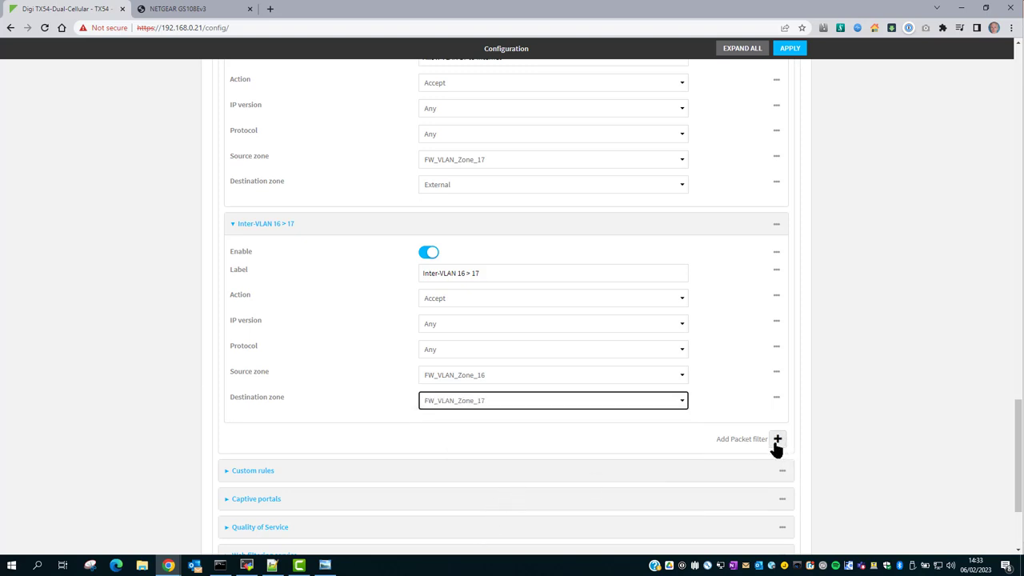
# - Add an 'Inter-VLAN 17 > 16' filter from FW_VLAN_Zone_17 to FW_VLAN_Zone_16
pyautogui.click(775, 441)
pyautogui.click(475, 488)
pyautogui.write('Inter')
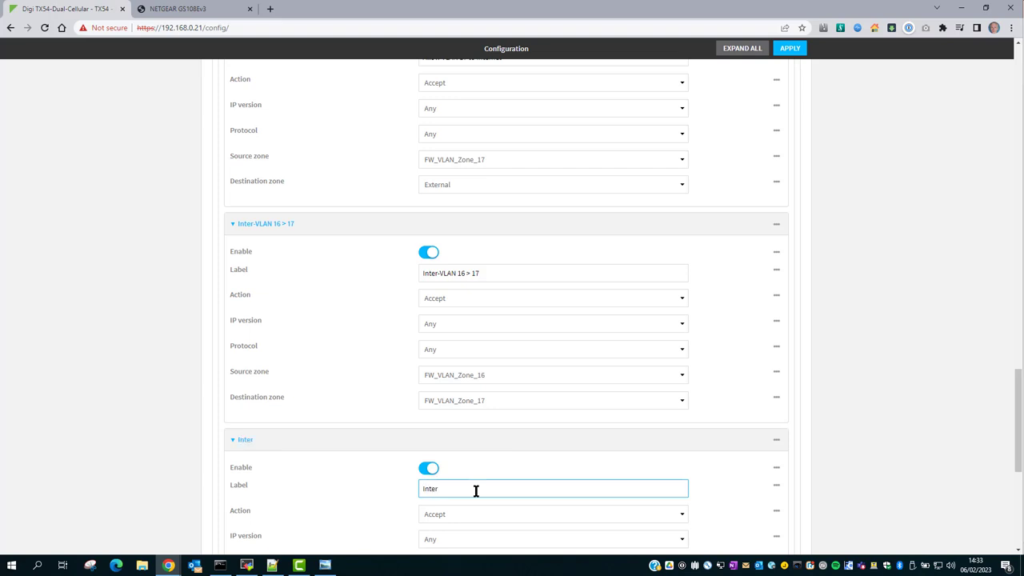
pyautogui.write('-VLAN 17> 16')
pyautogui.click(465, 488)
pyautogui.click(467, 273)
pyautogui.scroll(-3, 502, 488)
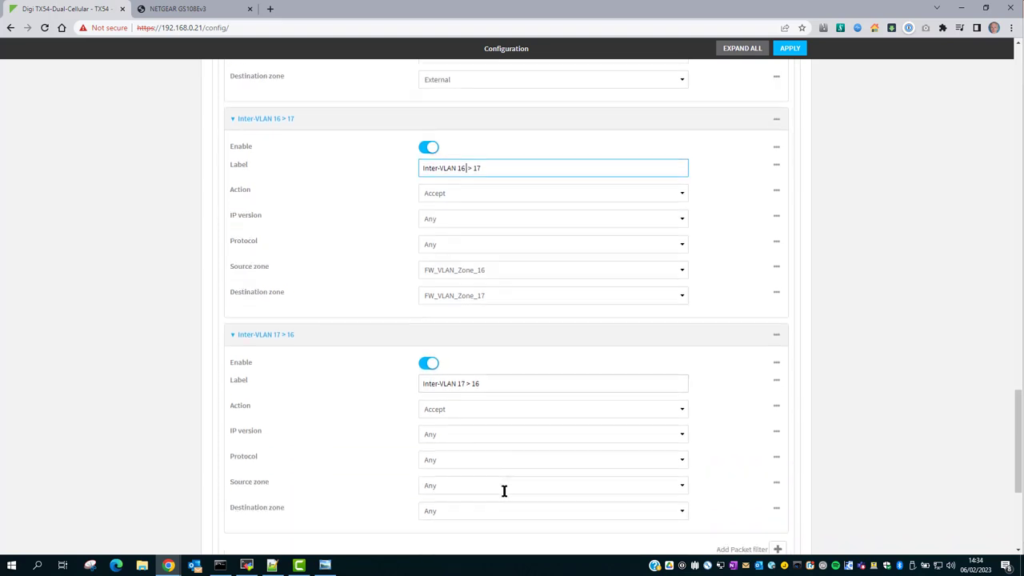
pyautogui.click(454, 379)
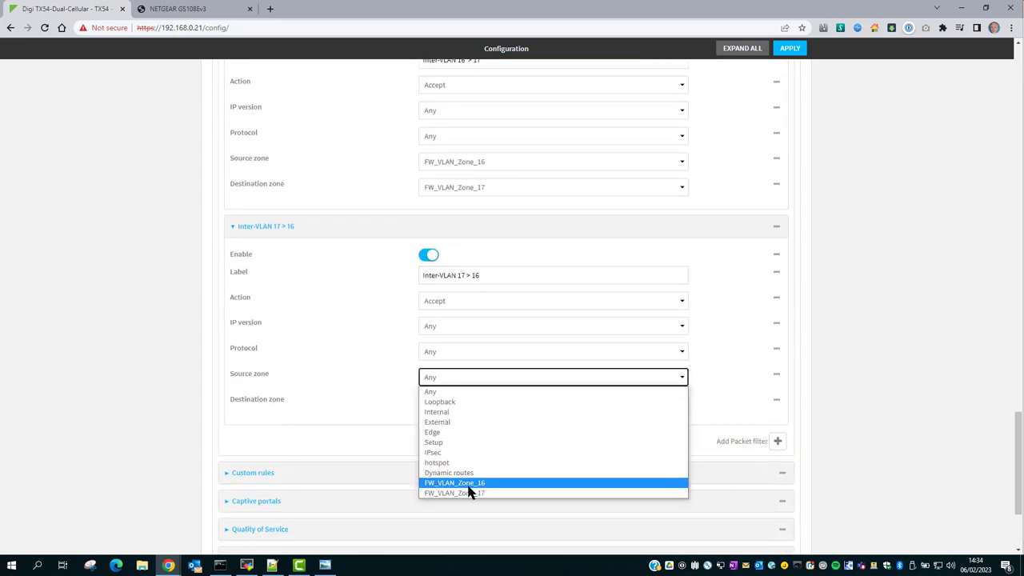
pyautogui.click(470, 496)
pyautogui.click(448, 402)
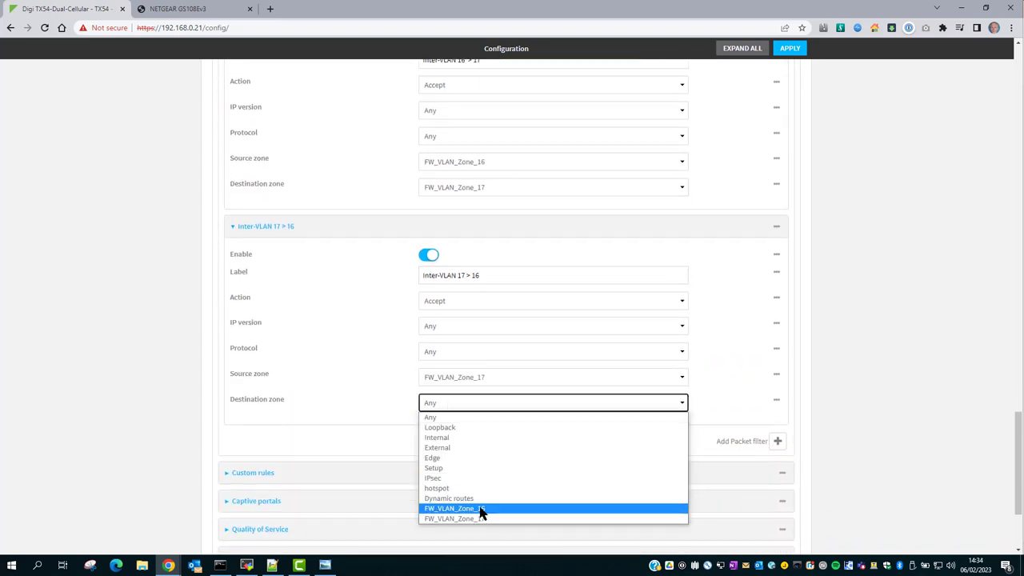
pyautogui.click(481, 510)
pyautogui.scroll(1, 480, 512)
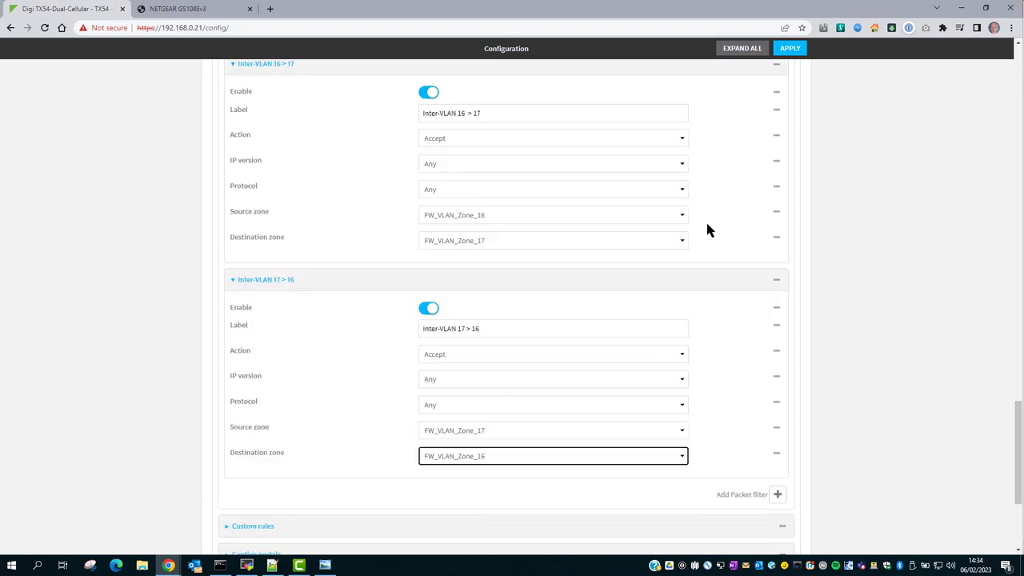
# - Apply the configuration, then refresh the Dashboard until IP_VLAN_16 and IP_VLAN_17 show Up
pyautogui.click(789, 48)
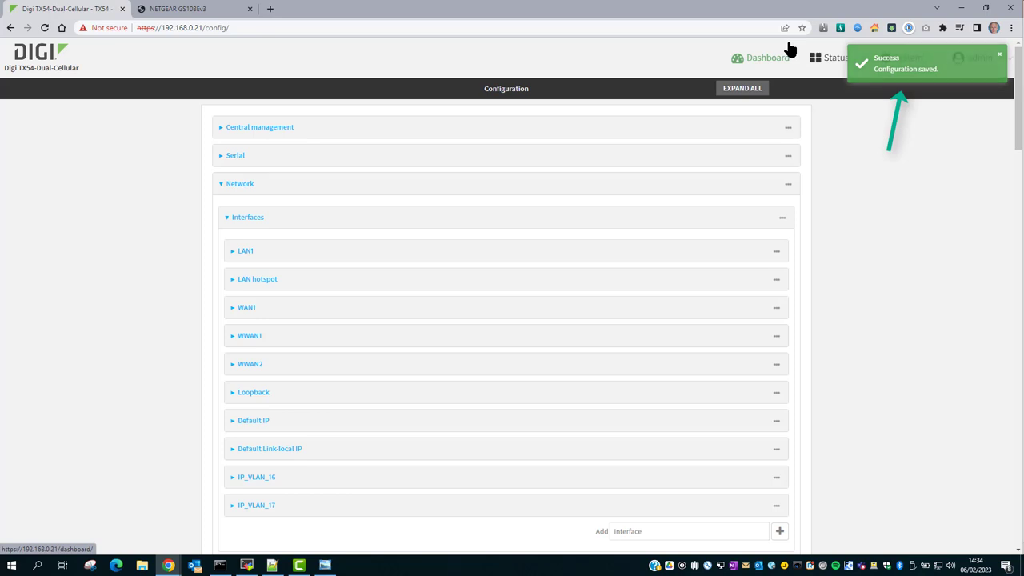
pyautogui.click(787, 48)
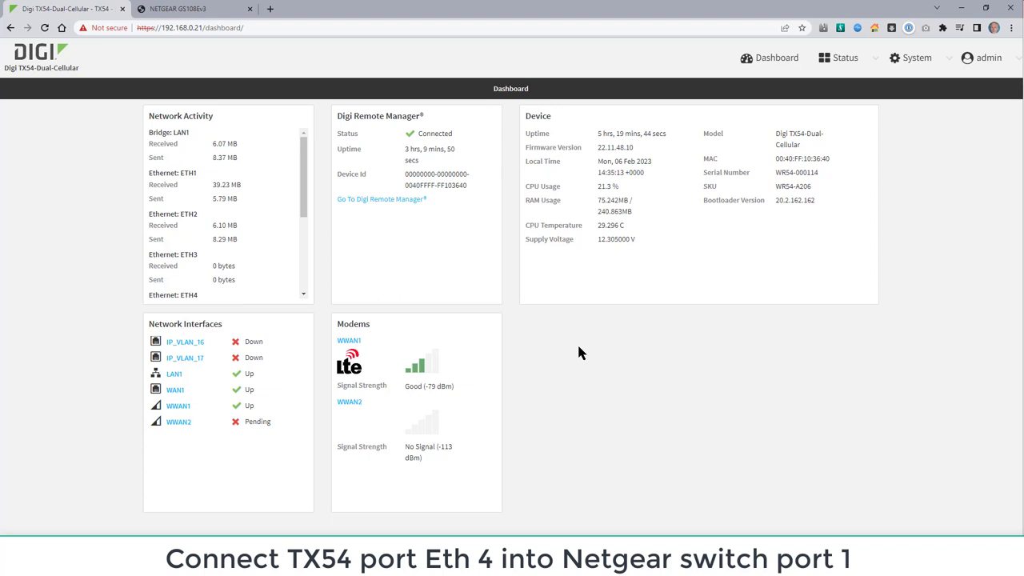
pyautogui.press('F5')
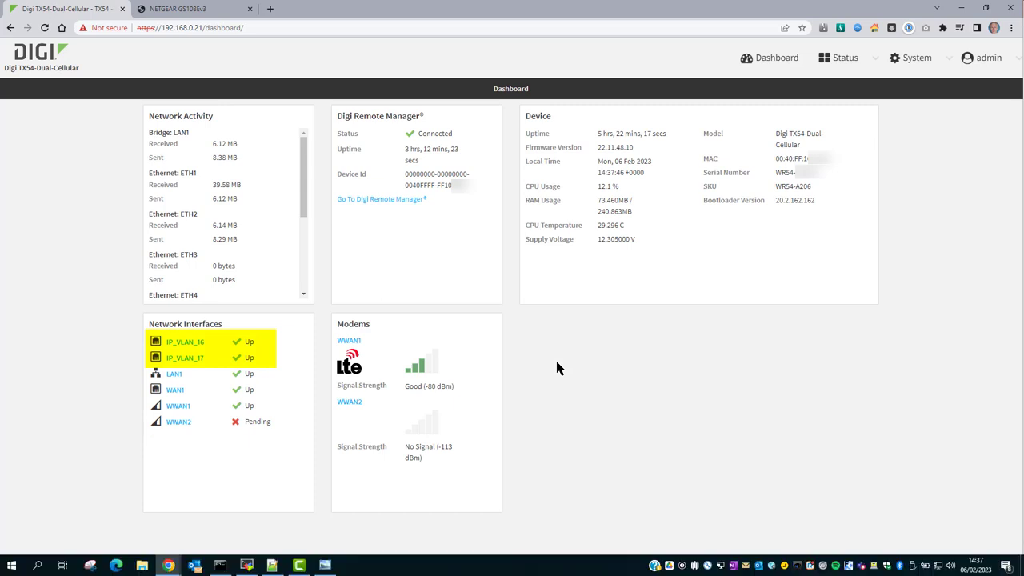
# - Bring the VLAN diagram back up in Windows Photo Viewer from the taskbar
pyautogui.click(325, 565)
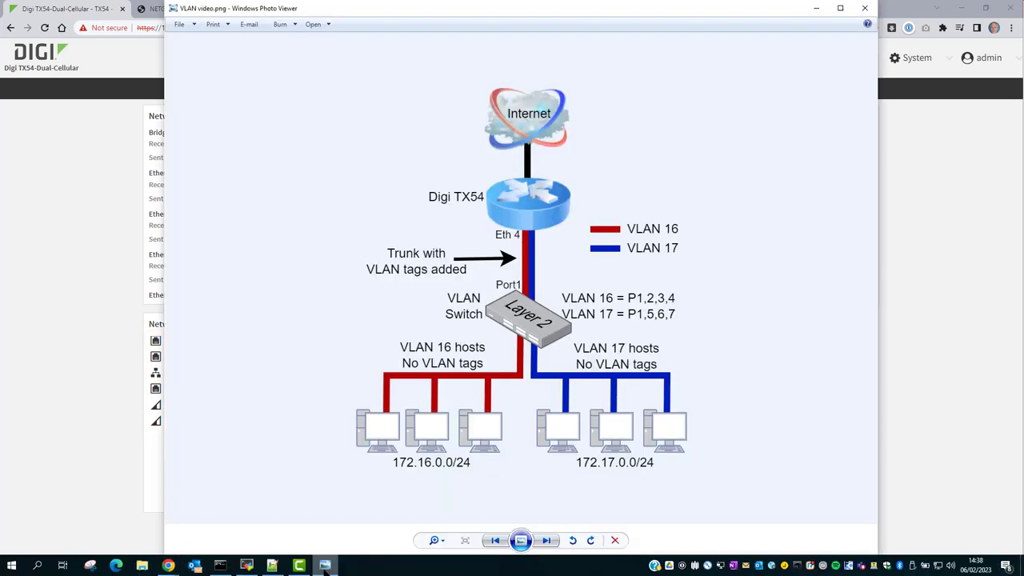